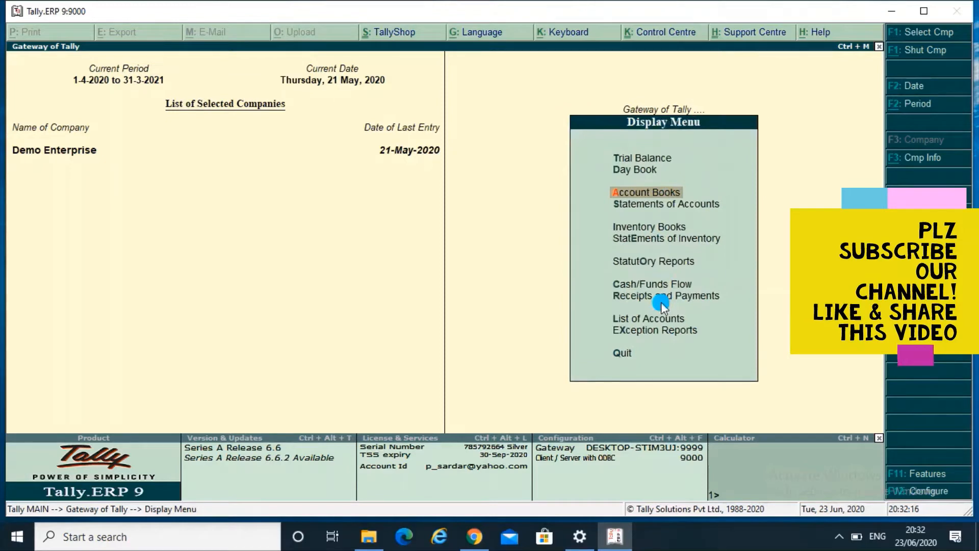
# Open the Day Book and set its period from 1-4-2020 to 21-5-2020.
pyautogui.press('Up')
pyautogui.press('Return')
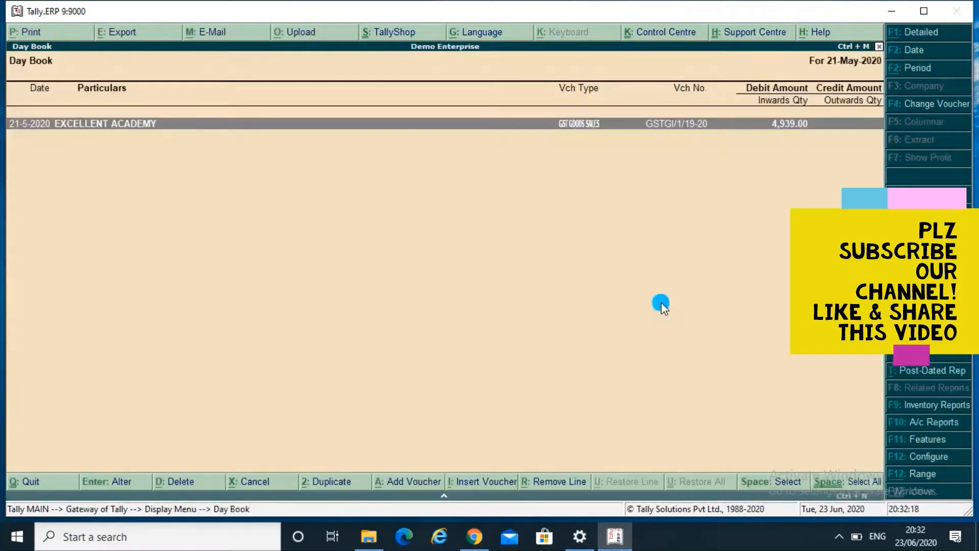
pyautogui.click(907, 74)
pyautogui.write('1/4')
pyautogui.press('Return')
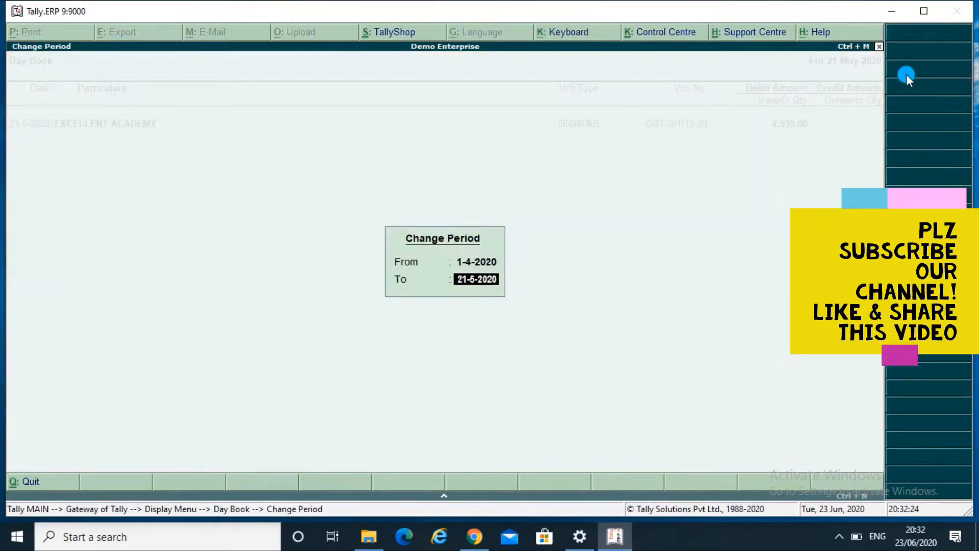
pyautogui.press('Return')
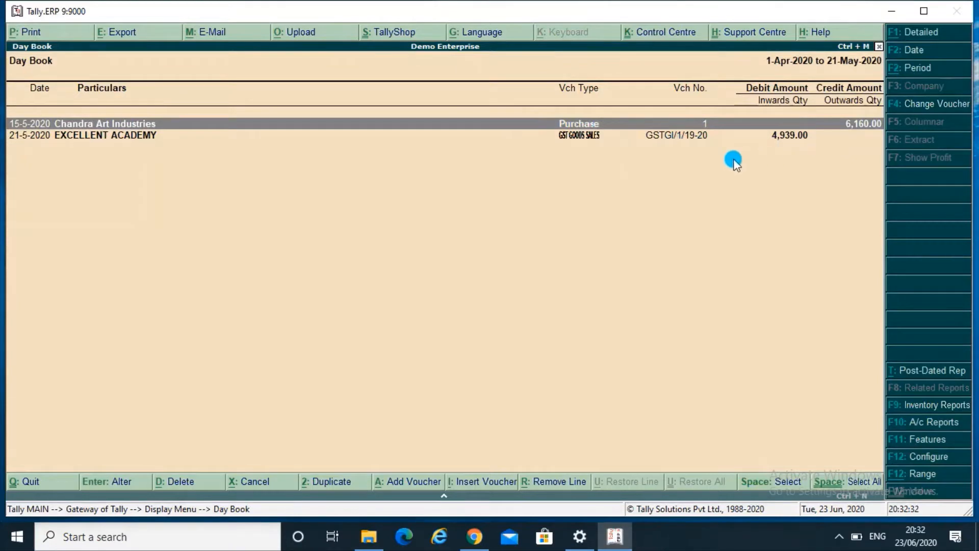
# Look over the EXCELLENT ACADEMY GST Goods Sales voucher and return to the Day Book list.
pyautogui.press('Down')
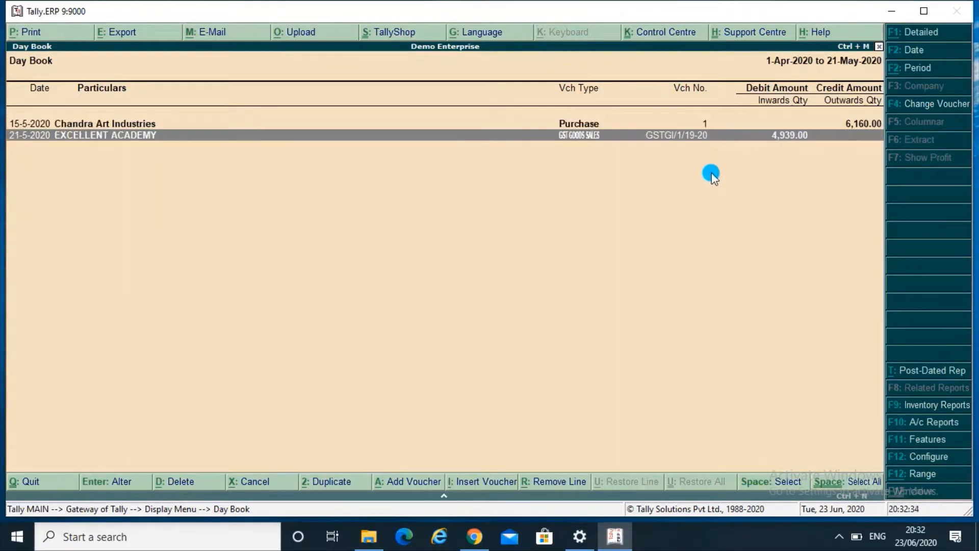
pyautogui.press('Up')
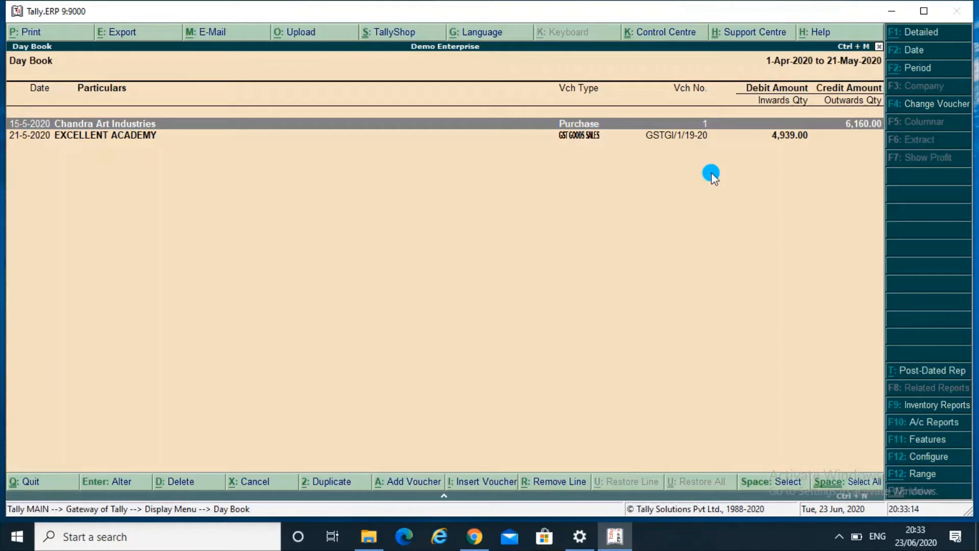
pyautogui.press('Down')
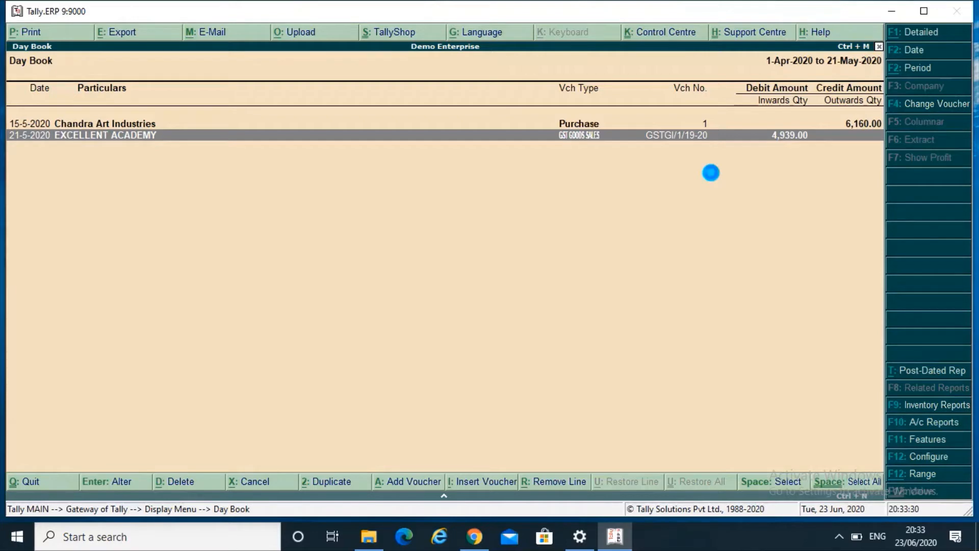
pyautogui.press('Return')
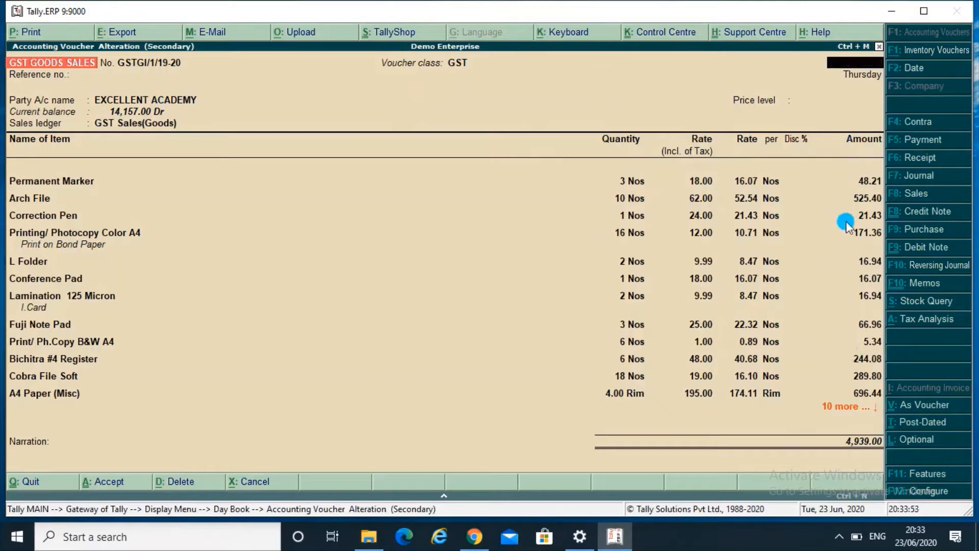
pyautogui.press('Escape')
pyautogui.press('Return')
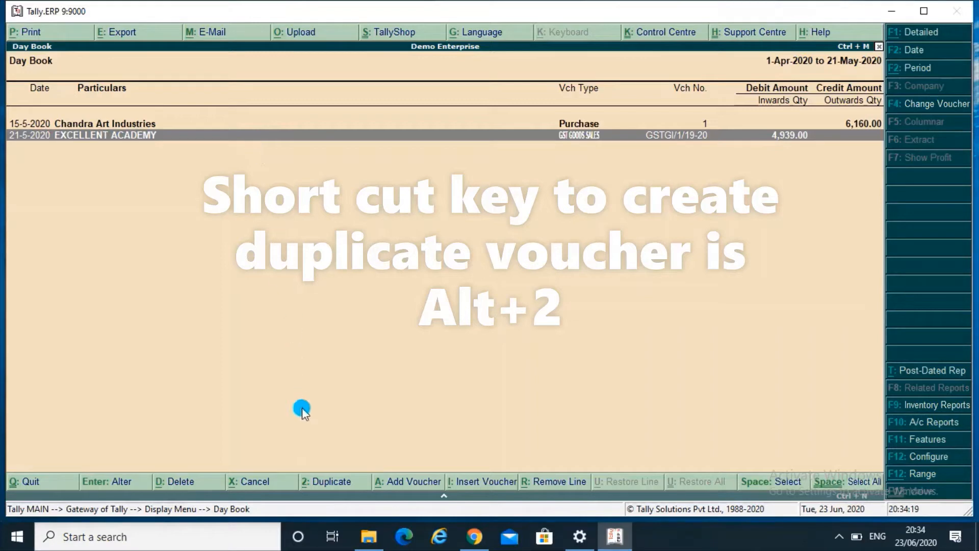
# Start a duplicate of the EXCELLENT ACADEMY sales voucher and move from its party account name into the item lines.
pyautogui.click(333, 482)
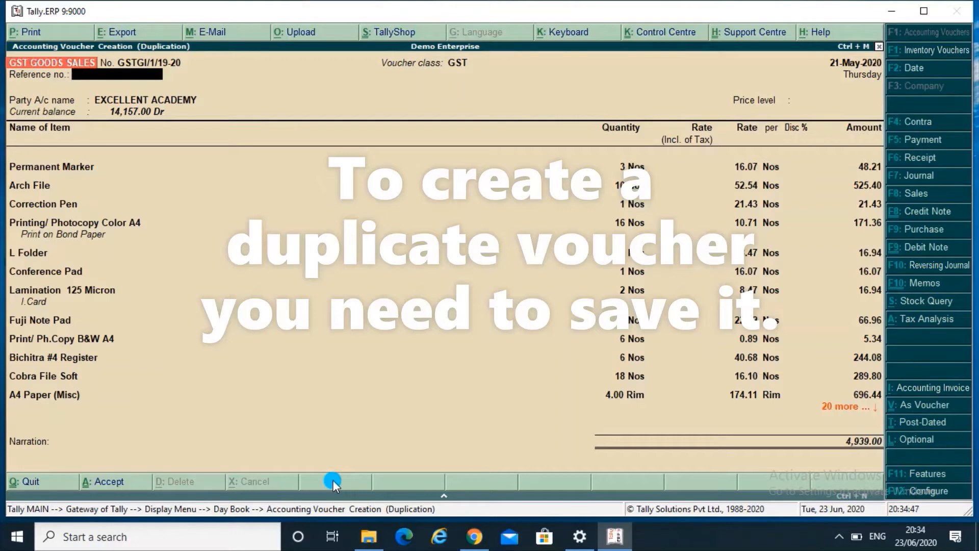
pyautogui.click(168, 100)
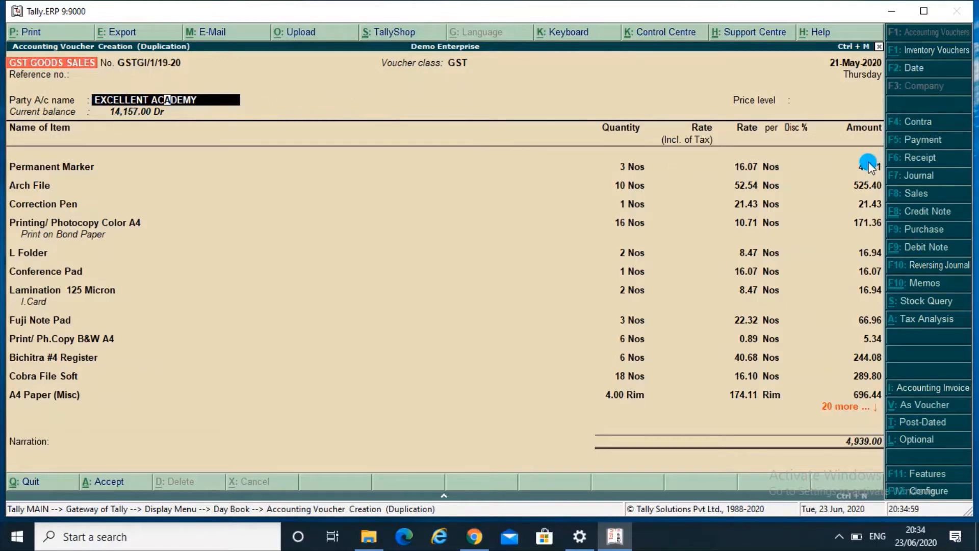
pyautogui.hotkey('ctrl', 'a')
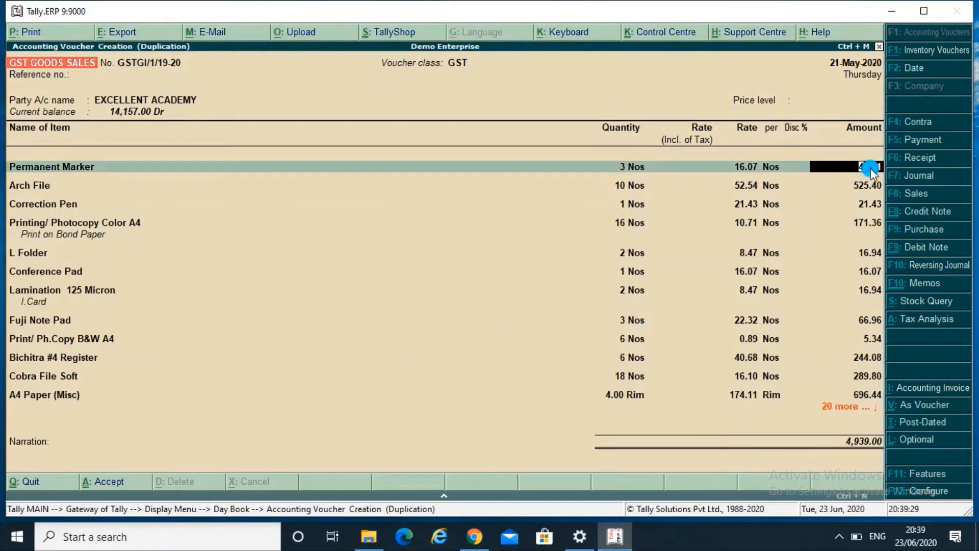
# Go through the item lines of the duplicate voucher, from Permanent Marker to the last entry, without altering them.
pyautogui.press('Down')
pyautogui.press('Down')
pyautogui.press('Down')
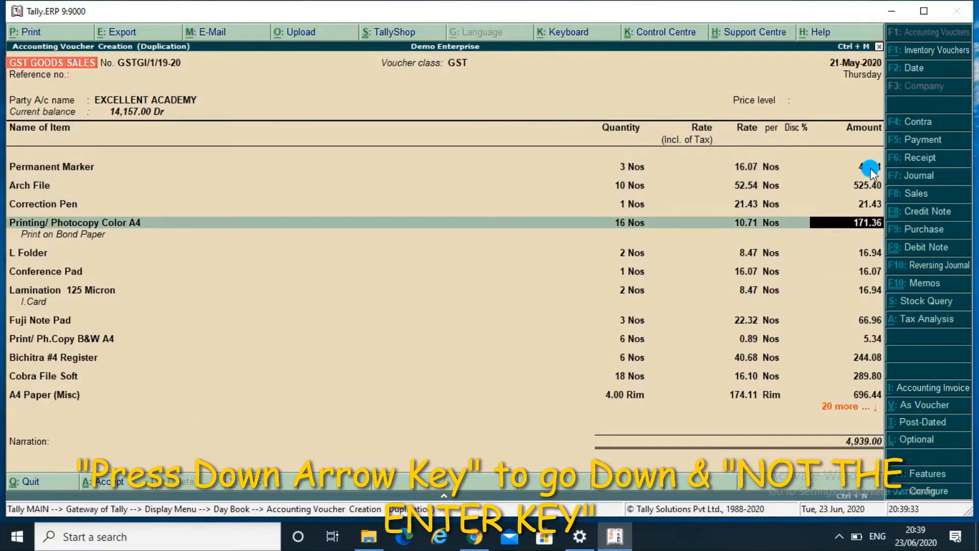
pyautogui.press('Down')
pyautogui.press('Down')
pyautogui.press('Down')
pyautogui.press('Down')
pyautogui.press('Down')
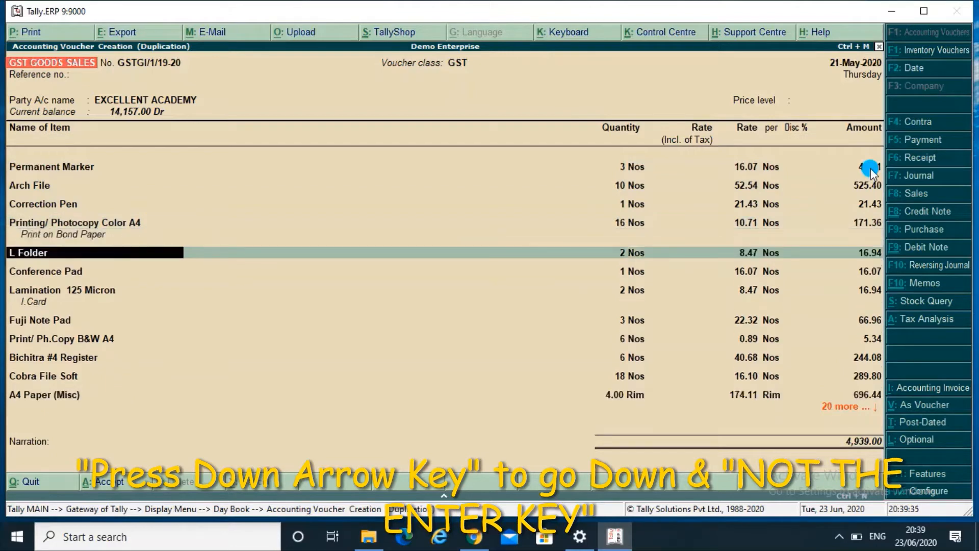
pyautogui.press('Down')
pyautogui.press('Down')
pyautogui.press('Down')
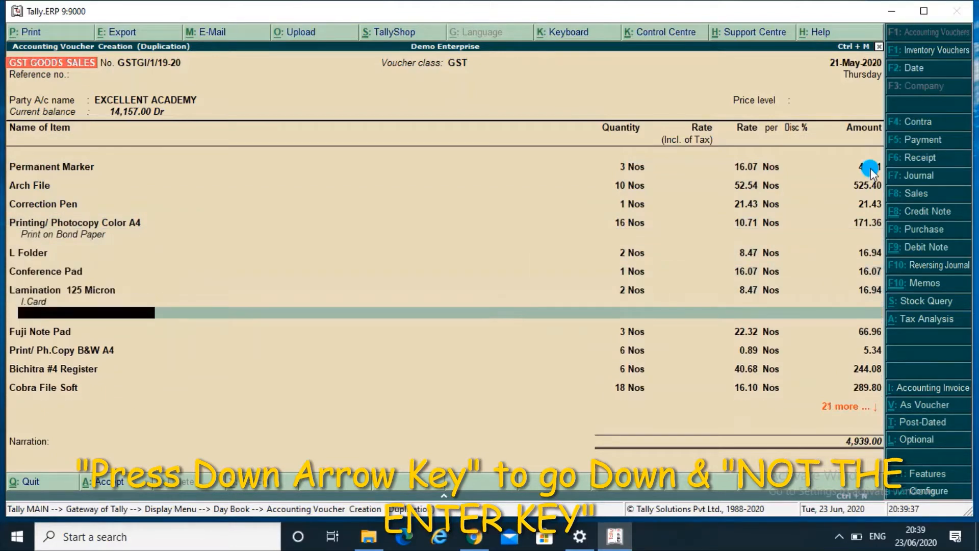
pyautogui.press('Down')
pyautogui.press('Down')
pyautogui.press('Down')
pyautogui.press('Down')
pyautogui.press('Down')
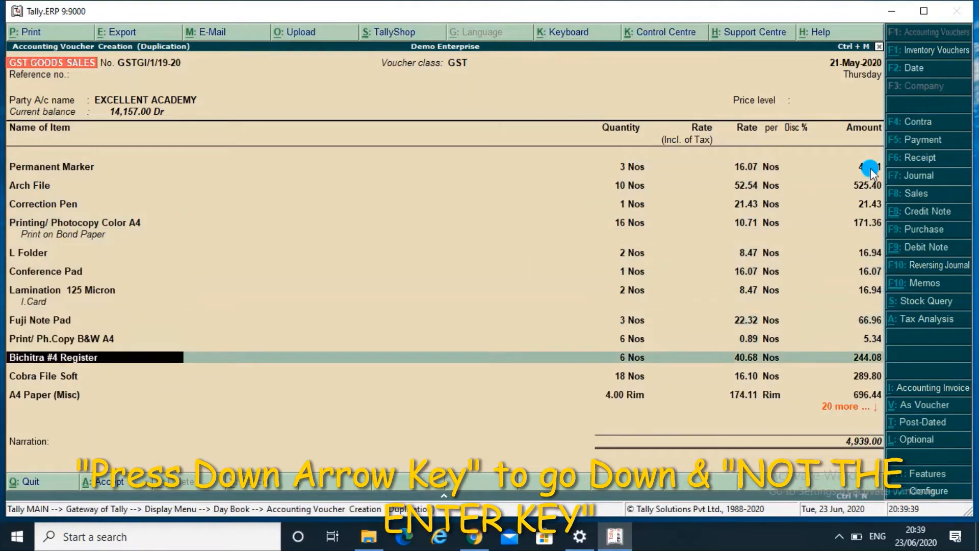
pyautogui.press('Down')
pyautogui.press('Down')
pyautogui.press('Down')
pyautogui.press('Down')
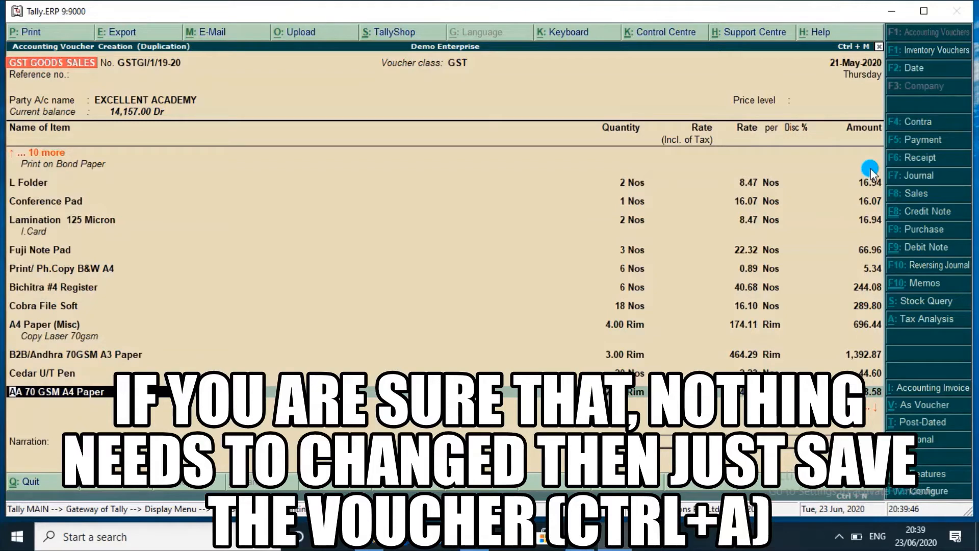
pyautogui.press('Down')
pyautogui.press('Down')
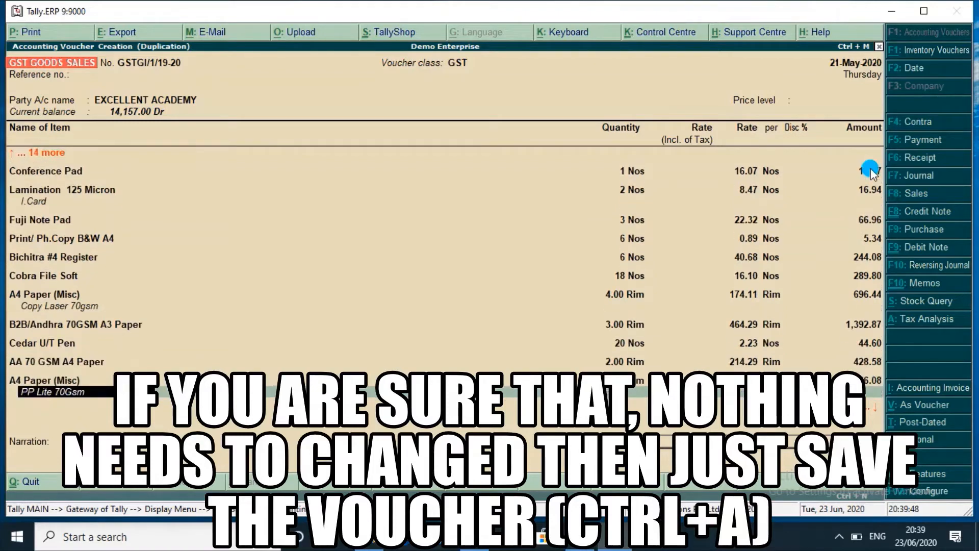
pyautogui.press('Down')
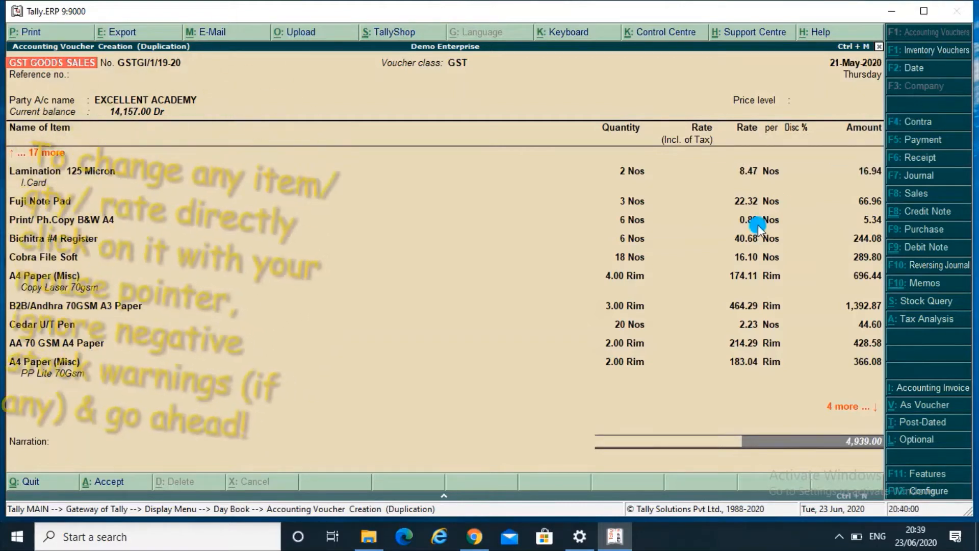
# Set the quantity of the Print/ Ph.Copy B&W A4 line to 10 Nos, passing over the negative stock warnings.
pyautogui.click(628, 222)
pyautogui.press('Return')
pyautogui.press('Return')
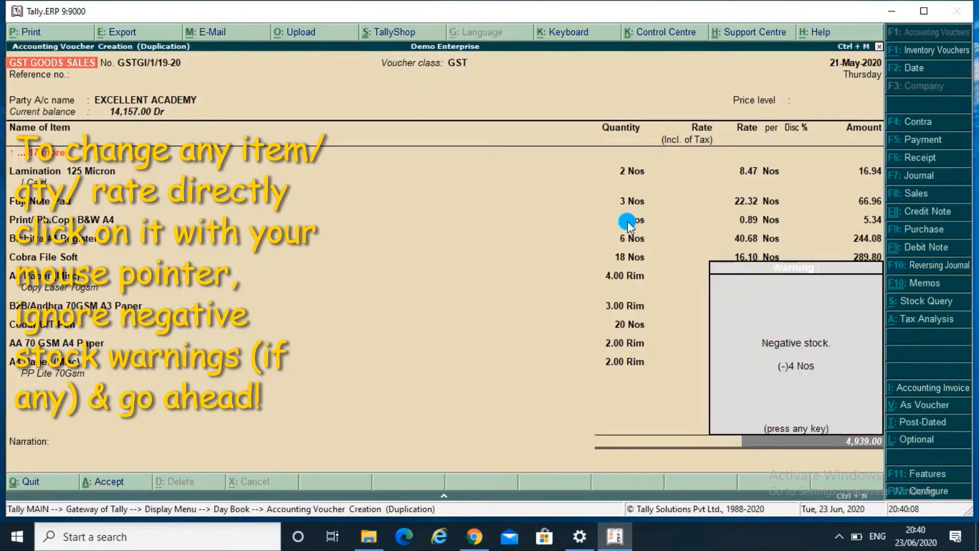
pyautogui.press('Return')
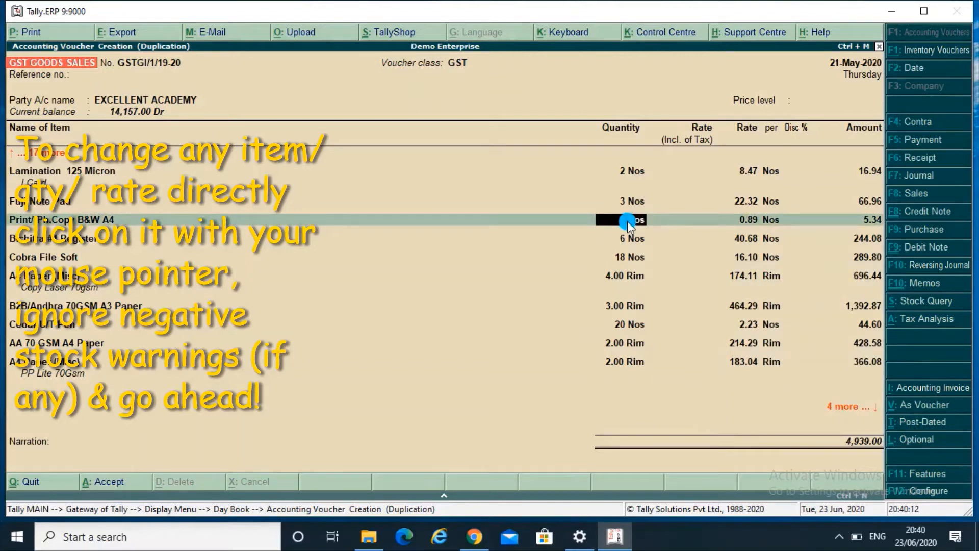
pyautogui.write('10')
pyautogui.press('Return')
pyautogui.press('Return')
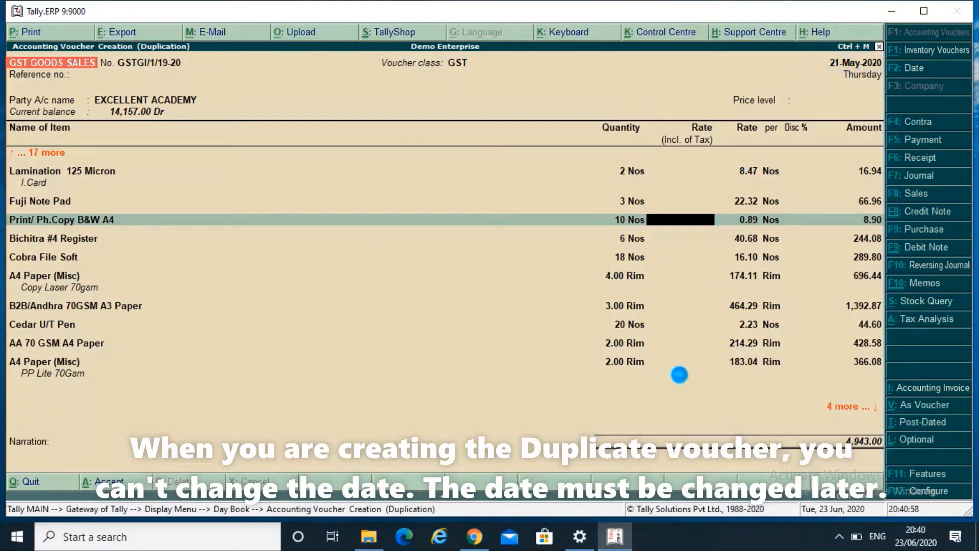
# Try to change the date of the duplicate voucher, and save the voucher.
pyautogui.press('F2')
pyautogui.press('Return')
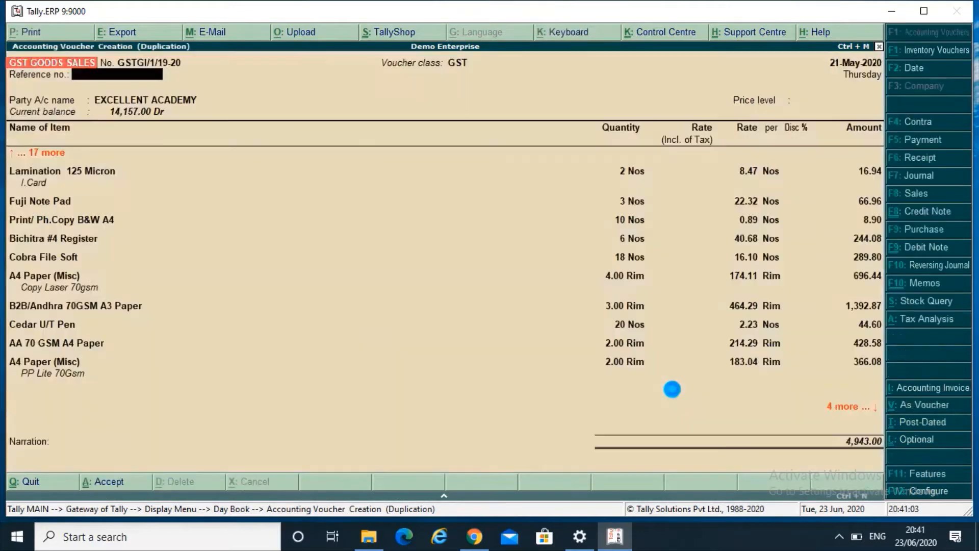
pyautogui.hotkey('ctrl', 'a')
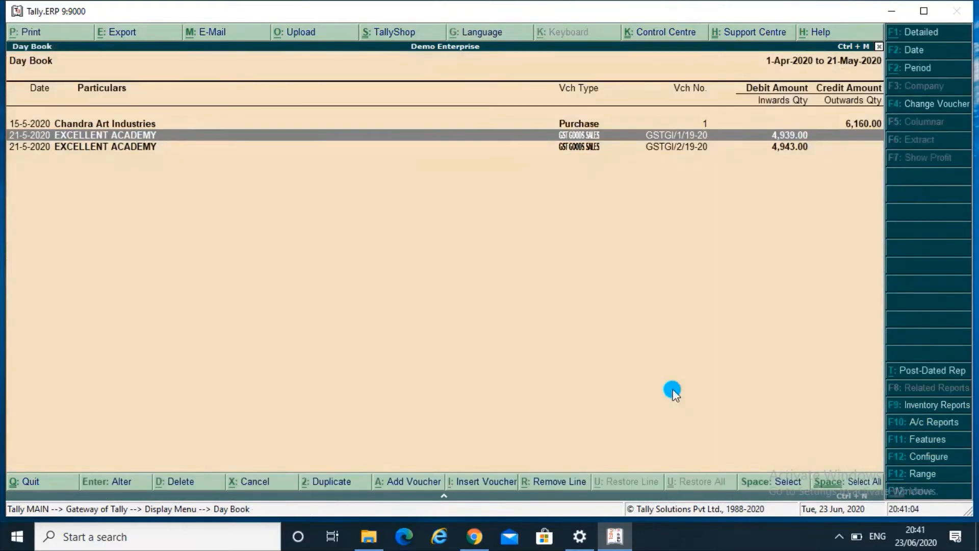
# Open the newly duplicated EXCELLENT ACADEMY voucher for alteration and set its date to 21-Jun-2020.
pyautogui.press('Down')
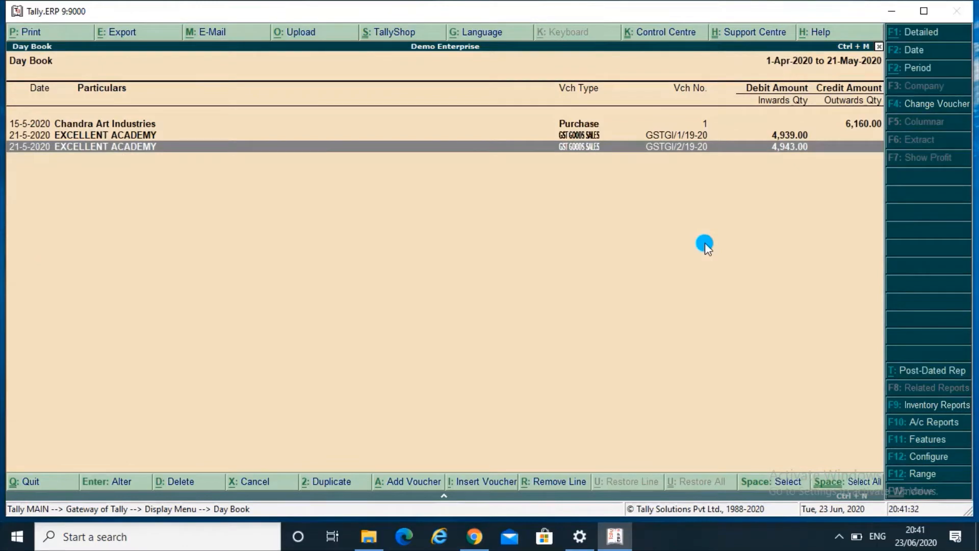
pyautogui.press('Up')
pyautogui.press('Down')
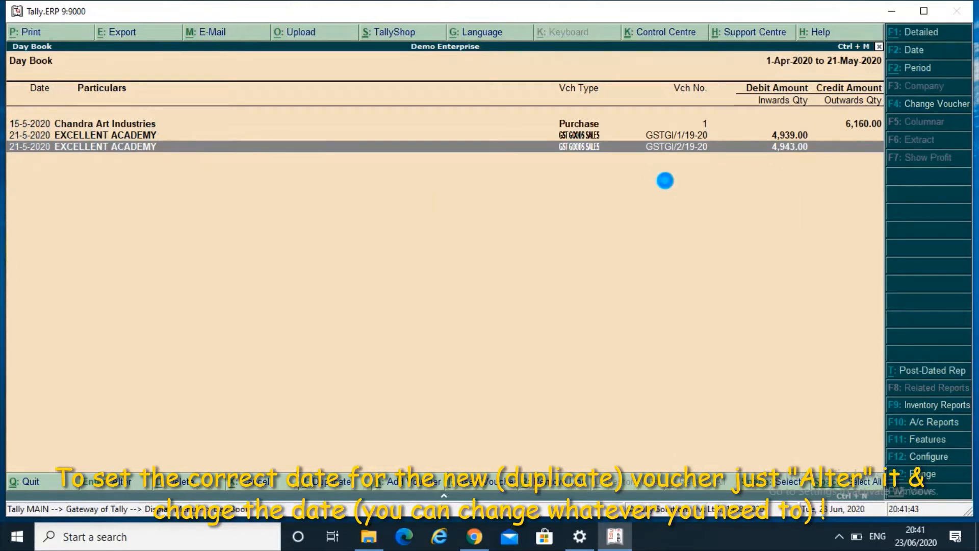
pyautogui.press('Return')
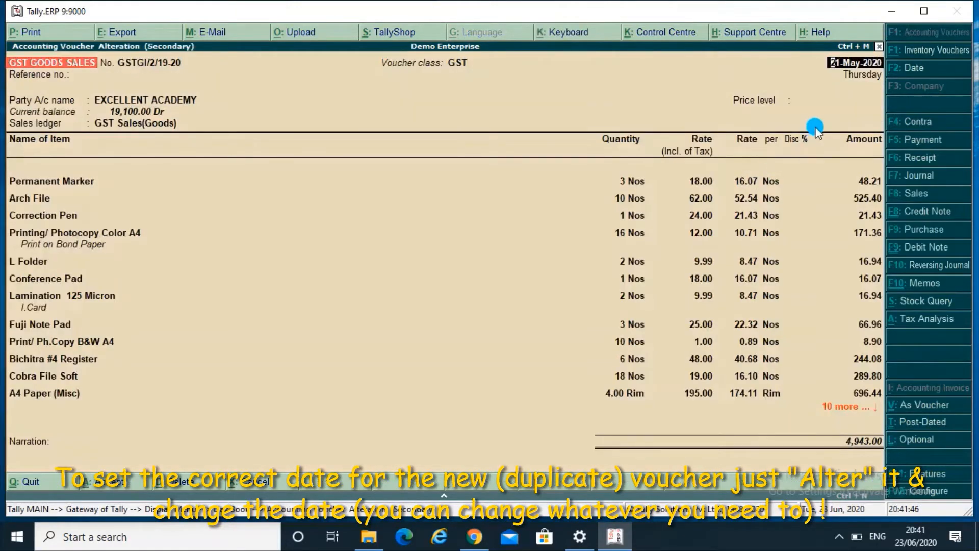
pyautogui.write('21/6')
pyautogui.press('Return')
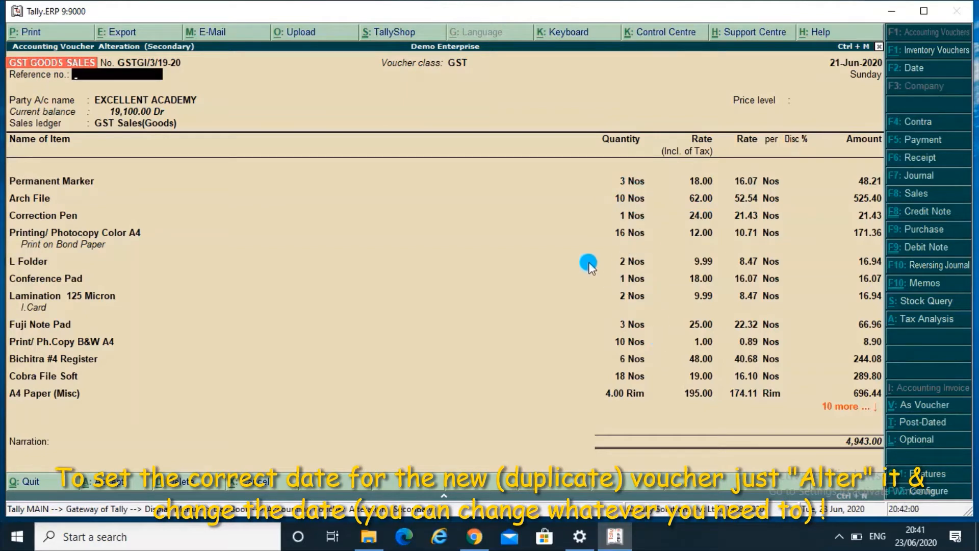
# Replace the Permanent Marker item with 17x27 Dista Plain, leaving its description blank.
pyautogui.click(76, 179)
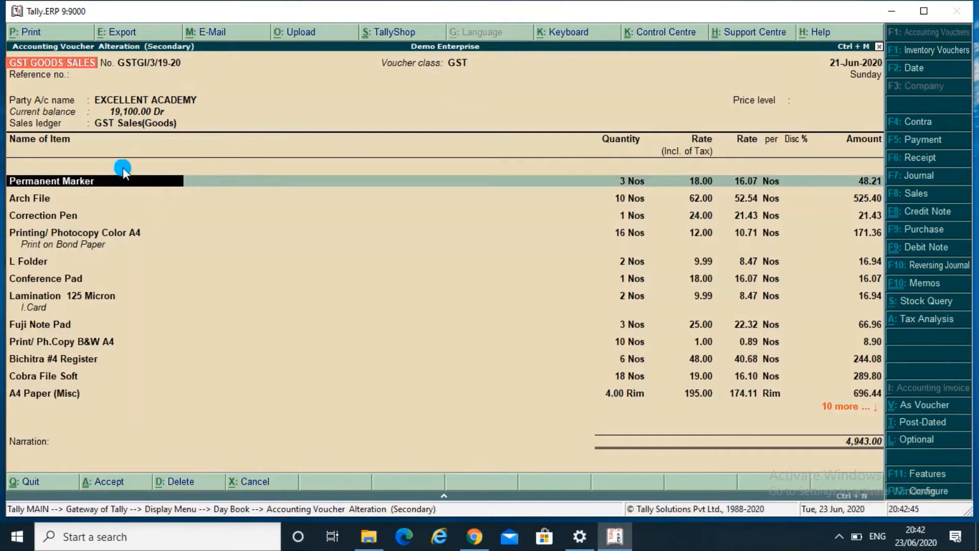
pyautogui.press('BackSpace')
pyautogui.press('BackSpace')
pyautogui.press('BackSpace')
pyautogui.press('BackSpace')
pyautogui.press('BackSpace')
pyautogui.press('BackSpace')
pyautogui.press('BackSpace')
pyautogui.press('BackSpace')
pyautogui.press('BackSpace')
pyautogui.press('BackSpace')
pyautogui.press('BackSpace')
pyautogui.press('BackSpace')
pyautogui.press('BackSpace')
pyautogui.press('BackSpace')
pyautogui.press('BackSpace')
pyautogui.press('BackSpace')
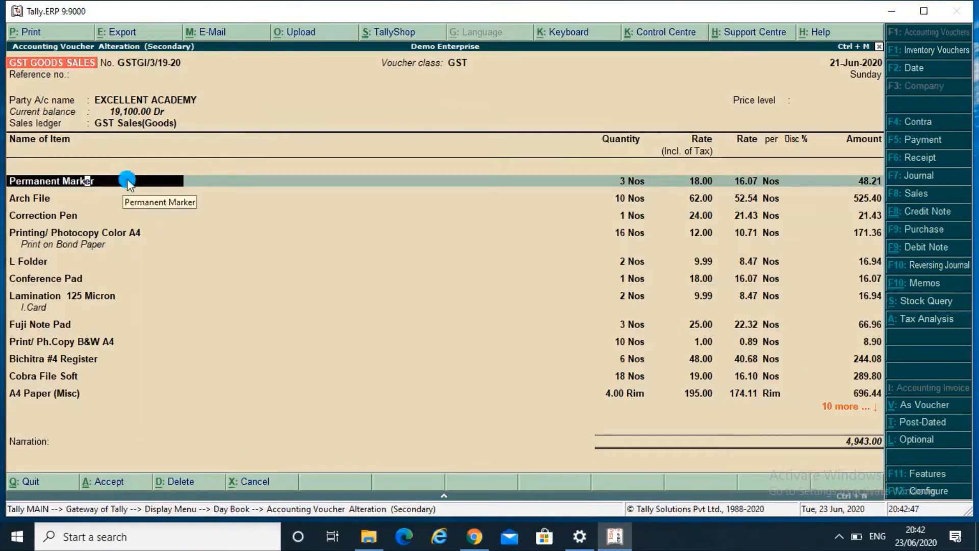
pyautogui.press('Down')
pyautogui.press('Down')
pyautogui.press('Down')
pyautogui.press('Down')
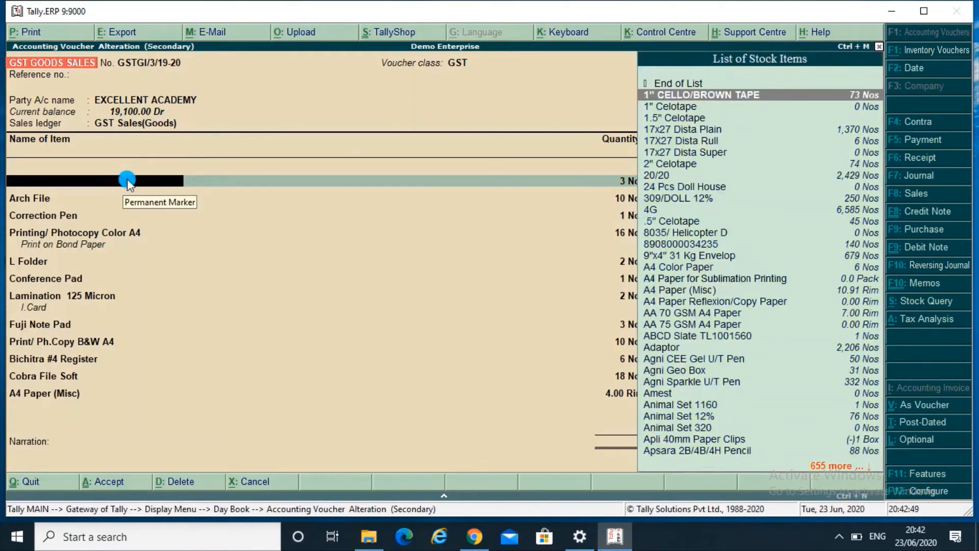
pyautogui.press('Return')
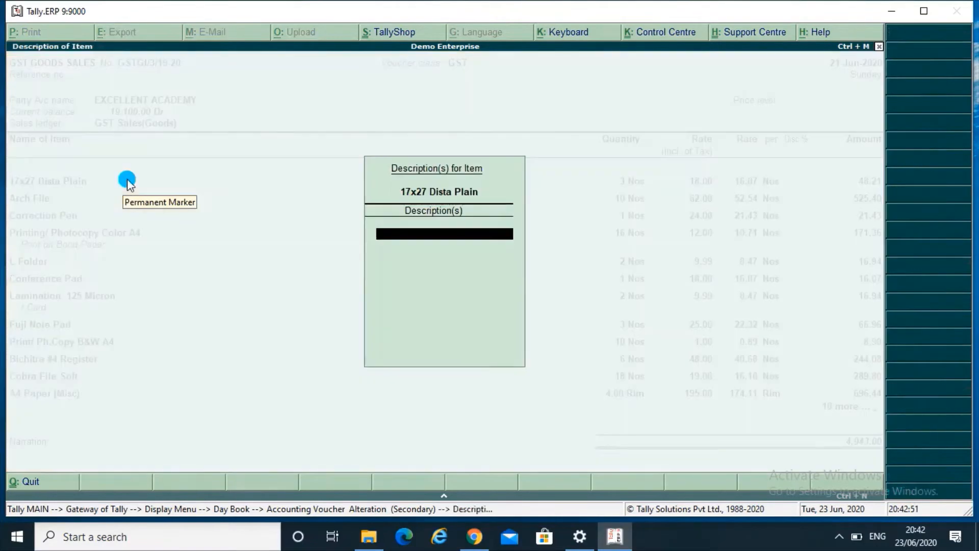
pyautogui.press('Return')
# Set the quantity of the 17x27 Dista Plain line to 20 Nos.
pyautogui.write('20')
pyautogui.press('Return')
pyautogui.press('Return')
pyautogui.press('Return')
pyautogui.press('Return')
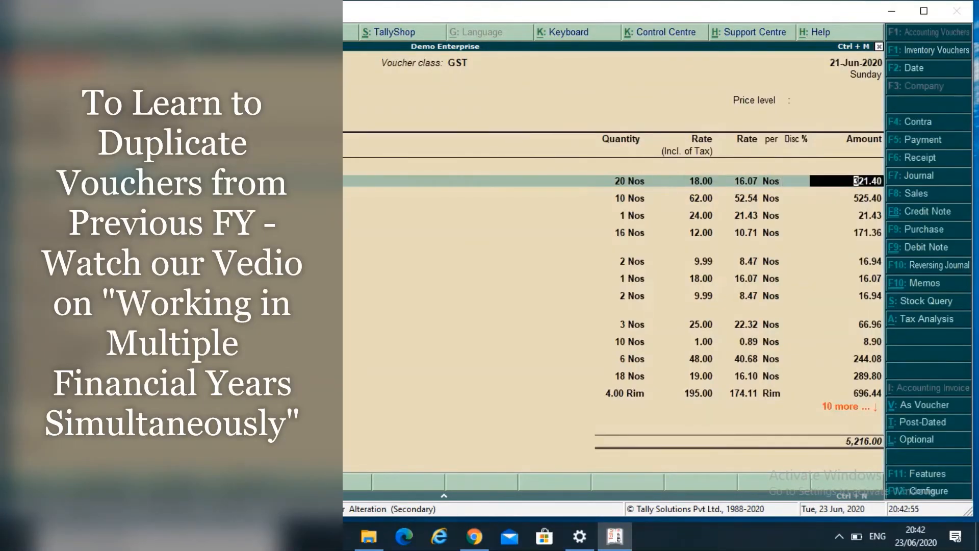
# Set the tax-inclusive rate of the 17x27 Dista Plain line to 15, save the voucher and skip printing it.
pyautogui.press('BackSpace')
pyautogui.press('BackSpace')
pyautogui.press('BackSpace')
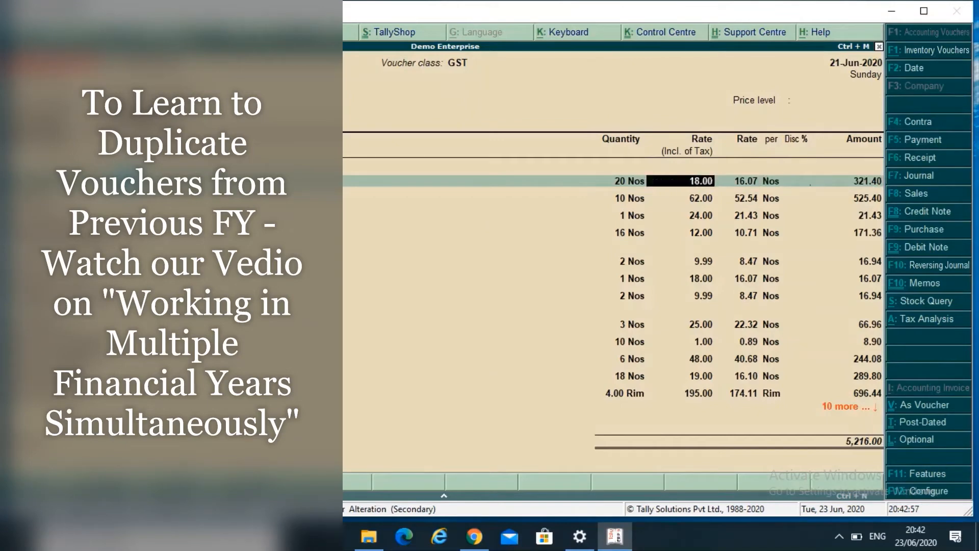
pyautogui.write('15')
pyautogui.press('Return')
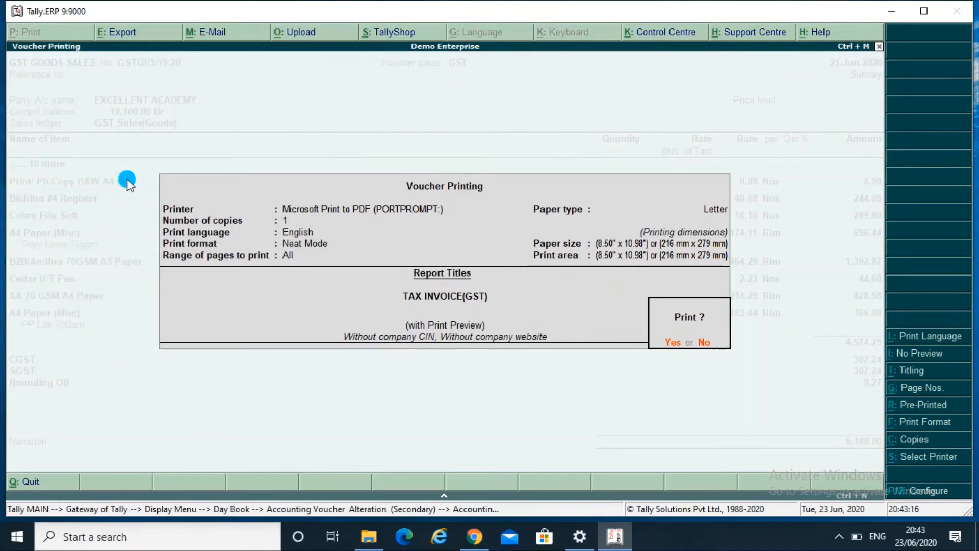
pyautogui.press('Escape')
pyautogui.press('Escape')
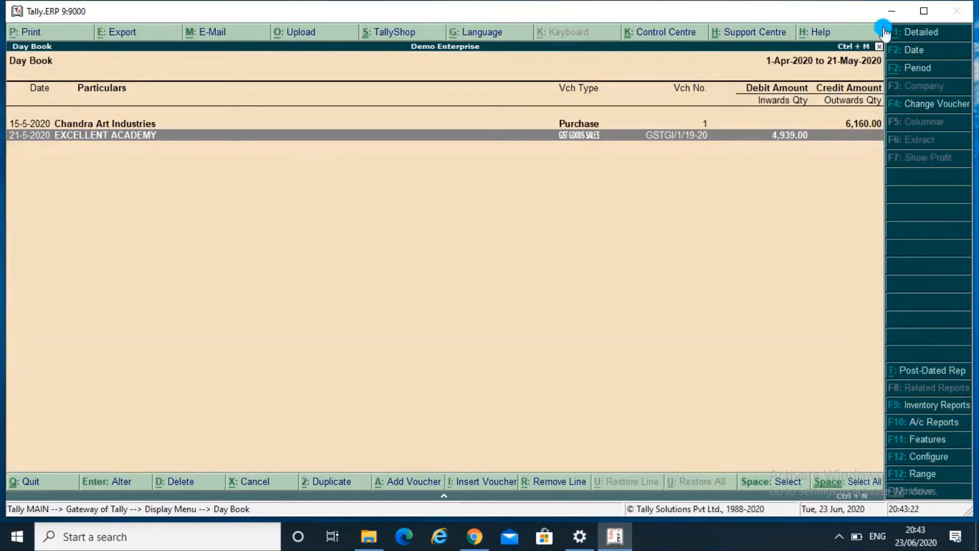
# Show the Day Book for 21-6-2020 and open the altered EXCELLENT ACADEMY voucher to review its item lines.
pyautogui.click(911, 52)
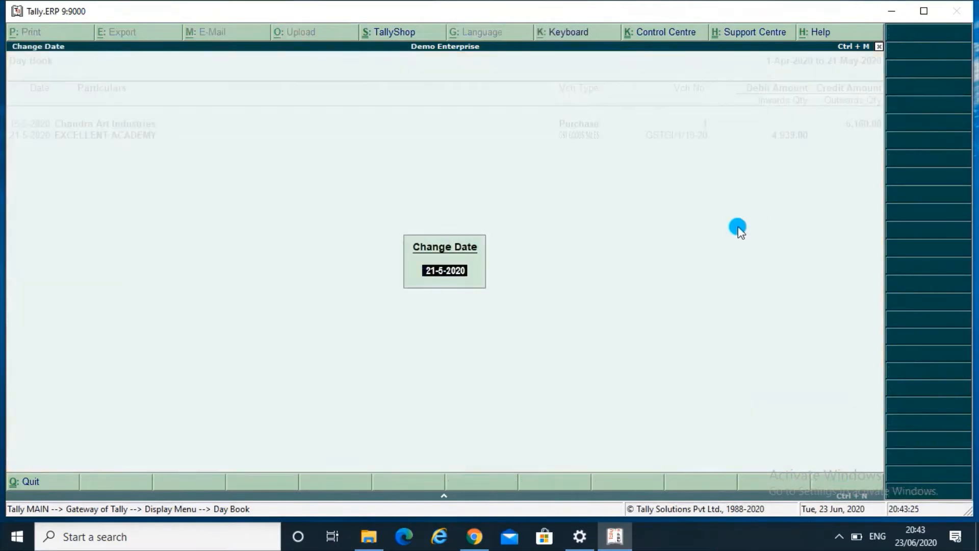
pyautogui.write('21-6')
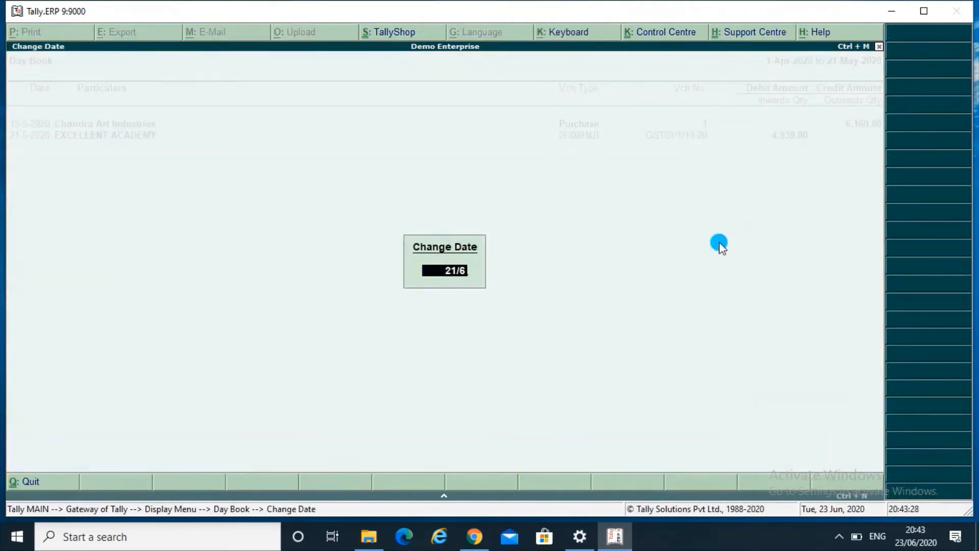
pyautogui.press('Return')
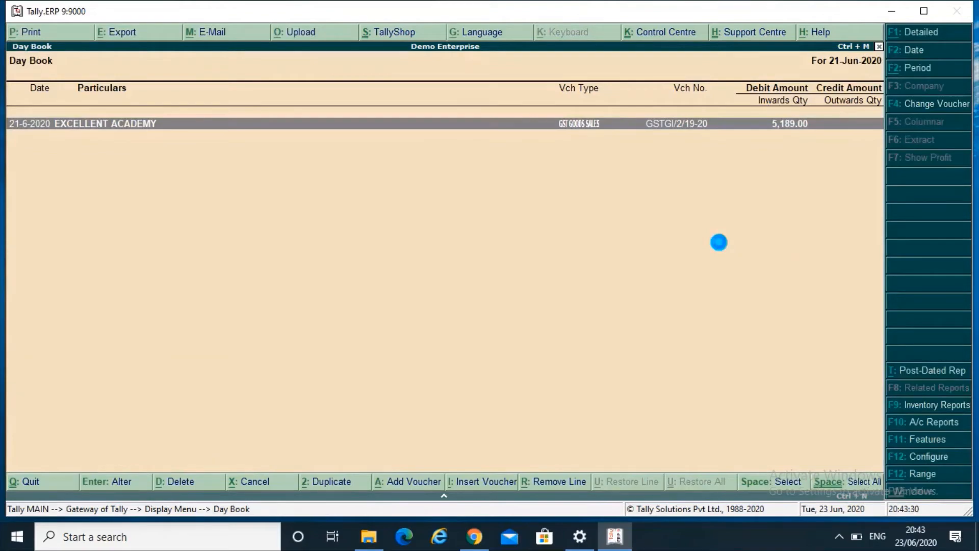
pyautogui.press('Return')
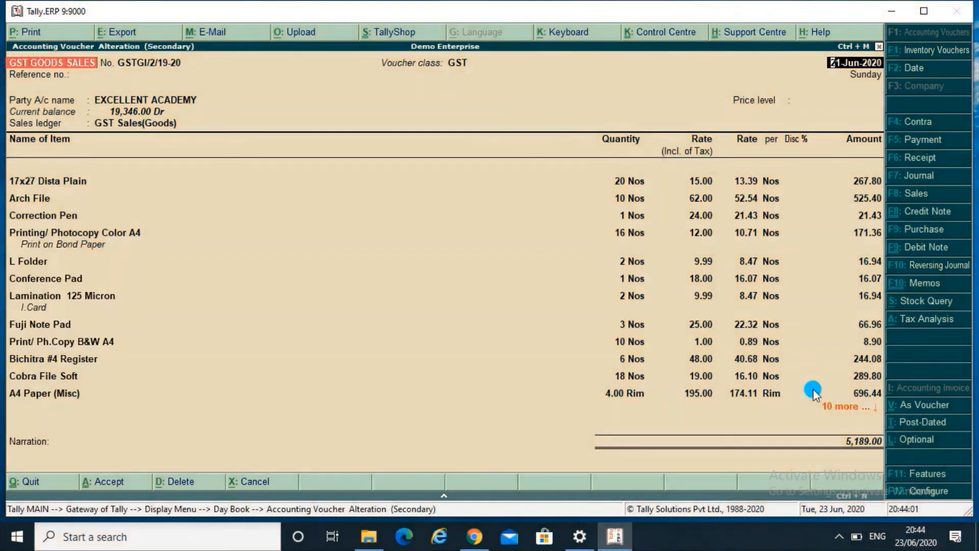
pyautogui.press('Escape')
pyautogui.press('Return')
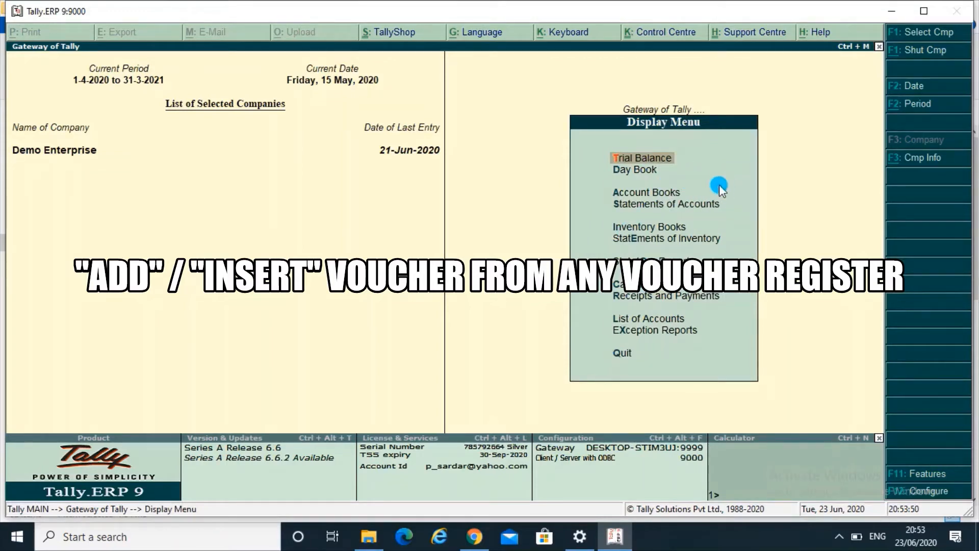
# Return to the Gateway of Tally and open the Day Book report from its display reports.
pyautogui.press('Escape')
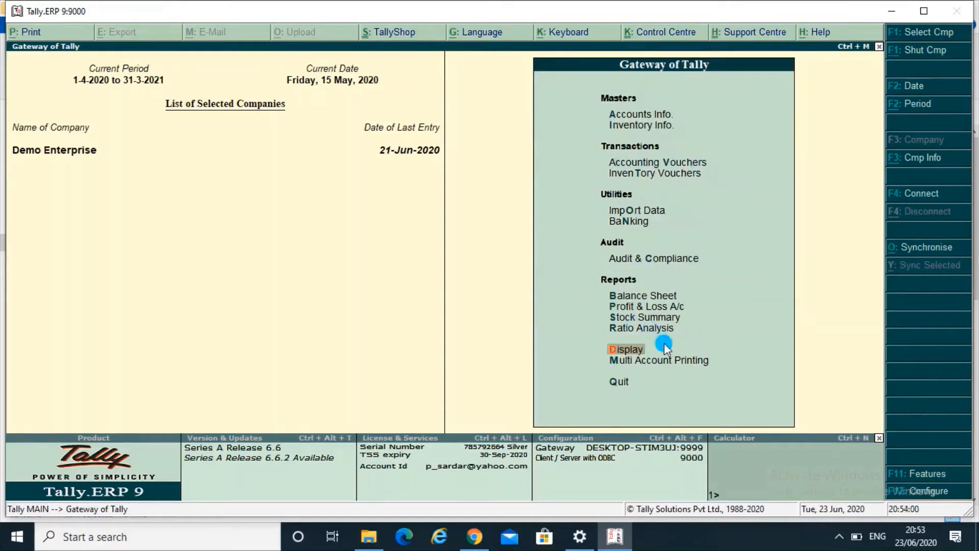
pyautogui.press('Return')
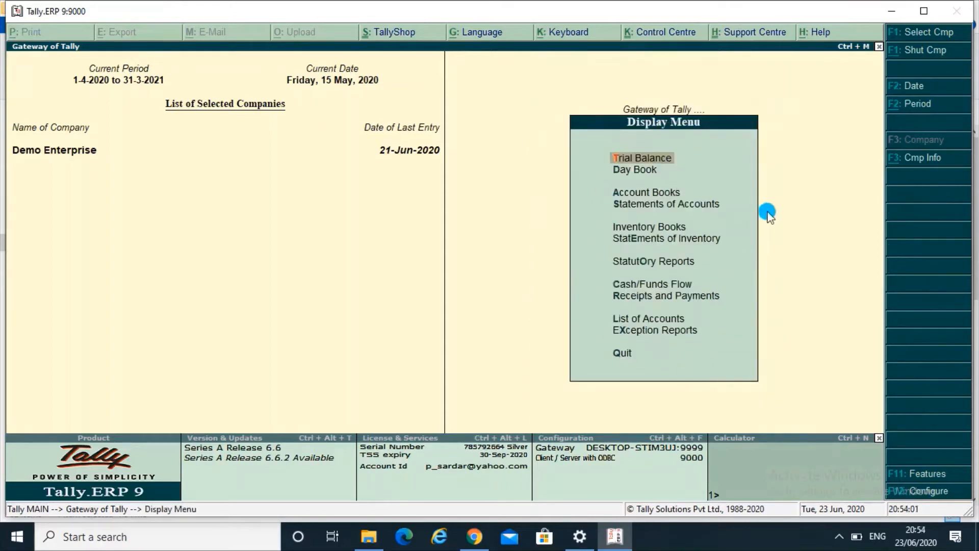
pyautogui.click(636, 171)
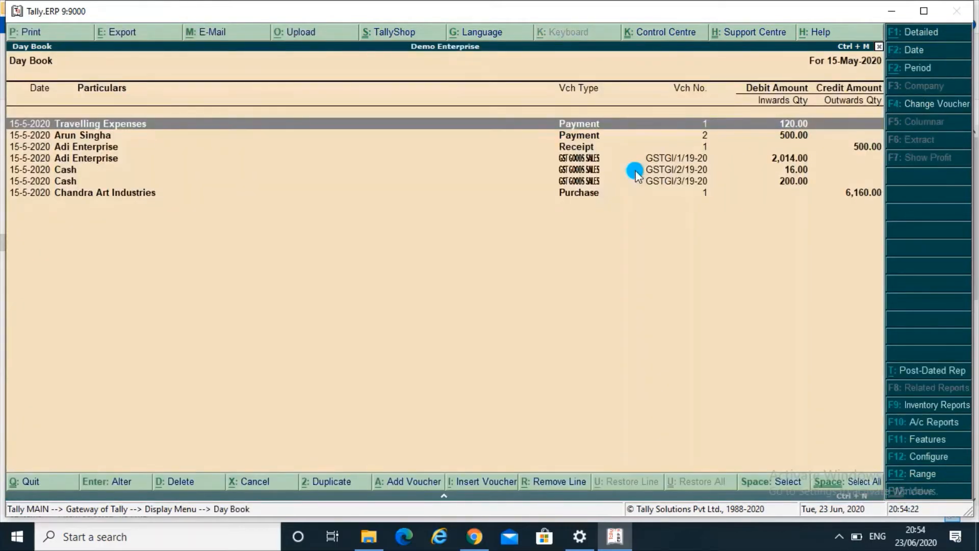
# Insert a GST sales voucher before the 16.00 Cash voucher, with Cash as the party and the default party details.
pyautogui.click(636, 171)
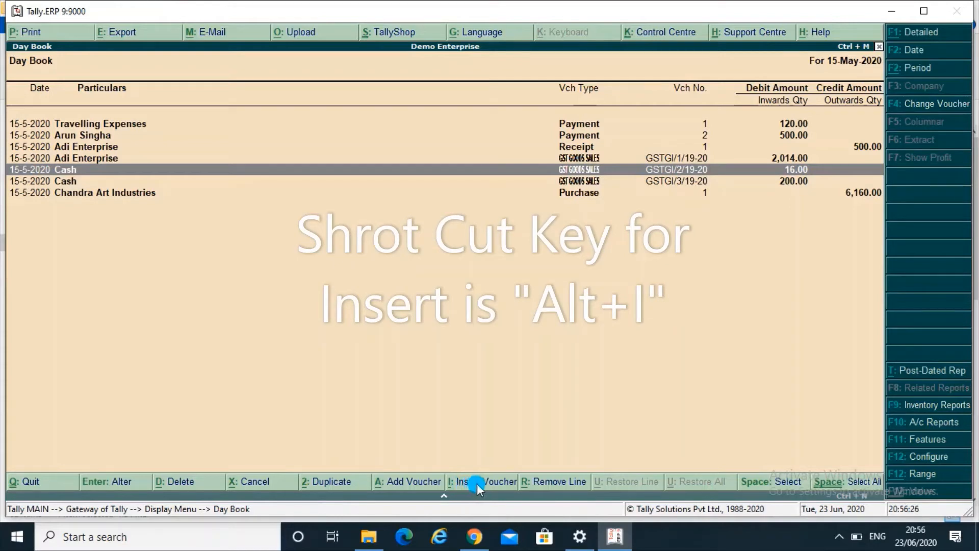
pyautogui.click(481, 488)
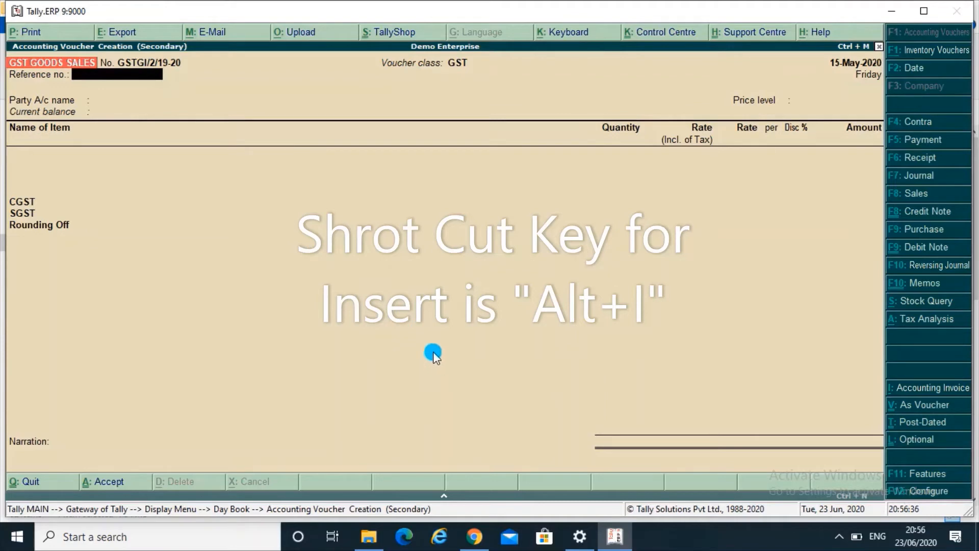
pyautogui.press('Return')
pyautogui.write('cash')
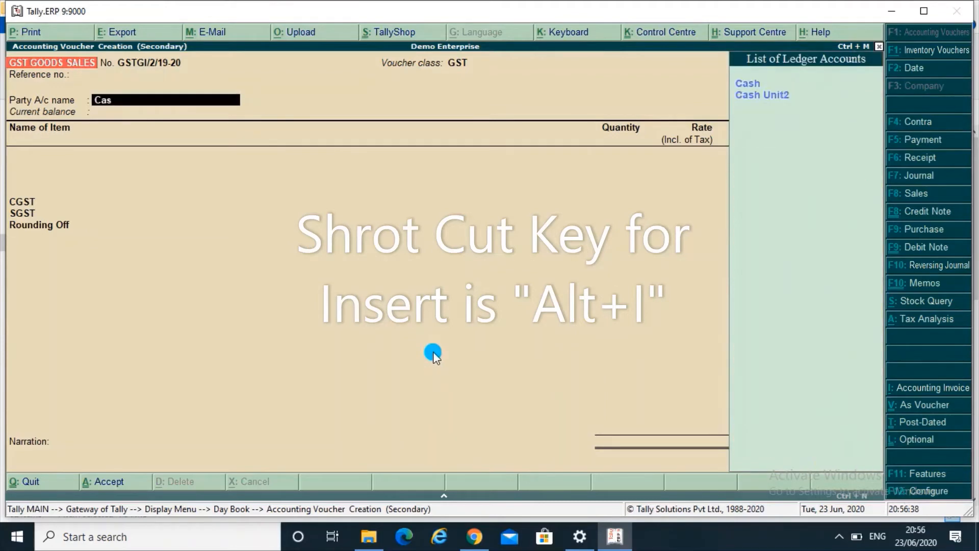
pyautogui.press('Return')
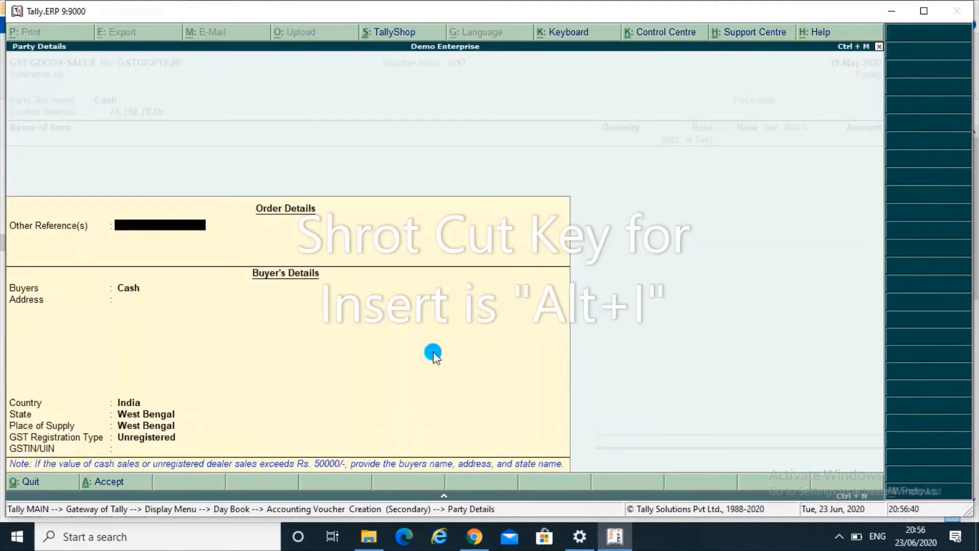
pyautogui.hotkey('ctrl', 'a')
pyautogui.press('Return')
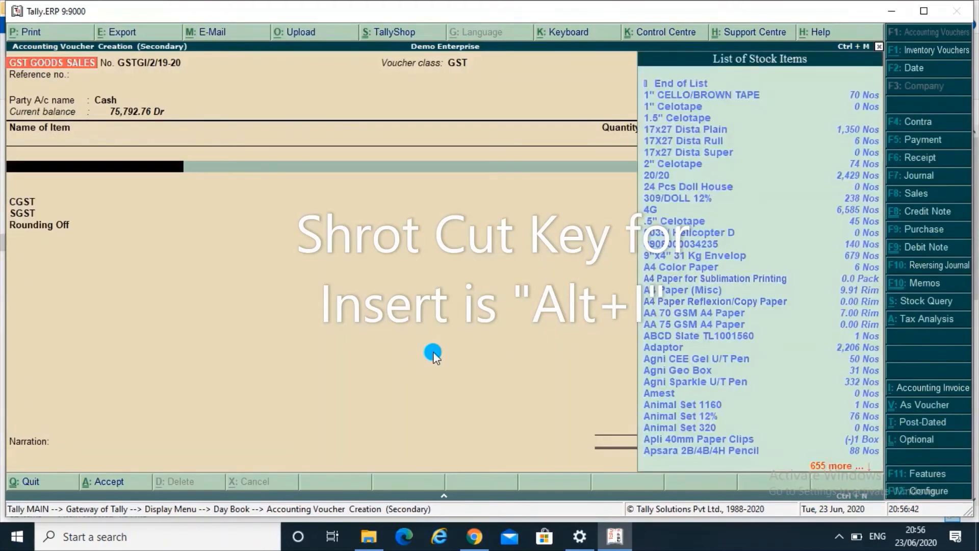
# Enter 1 Nos of 1" CELLO/BROWN TAPE in the inserted voucher, keeping the default rate and MRP.
pyautogui.press('Return')
pyautogui.press('Return')
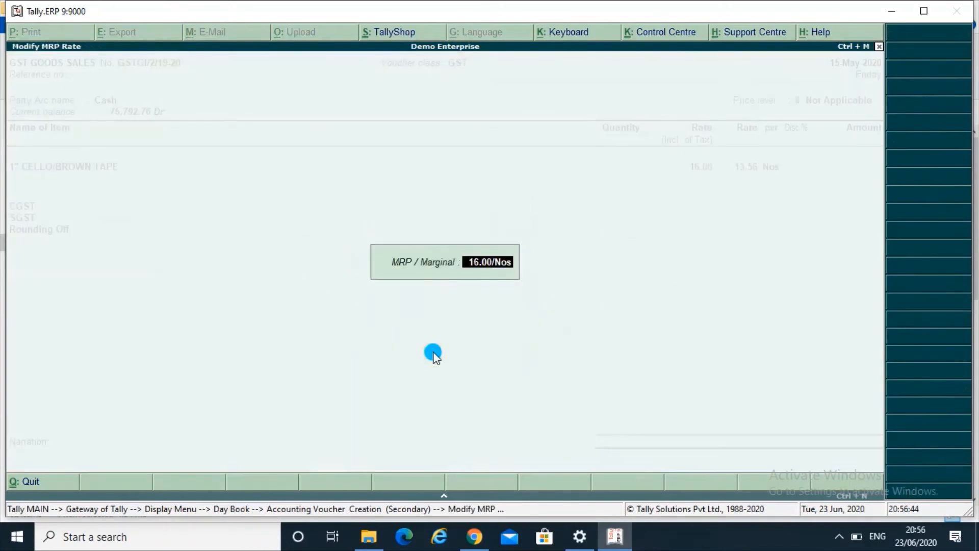
pyautogui.press('Return')
pyautogui.write('1')
pyautogui.press('Return')
pyautogui.press('Return')
pyautogui.press('Return')
pyautogui.press('Return')
pyautogui.press('Return')
# Save the inserted CELLO/BROWN TAPE voucher without a narration and skip printing it.
pyautogui.press('Return')
pyautogui.press('Return')
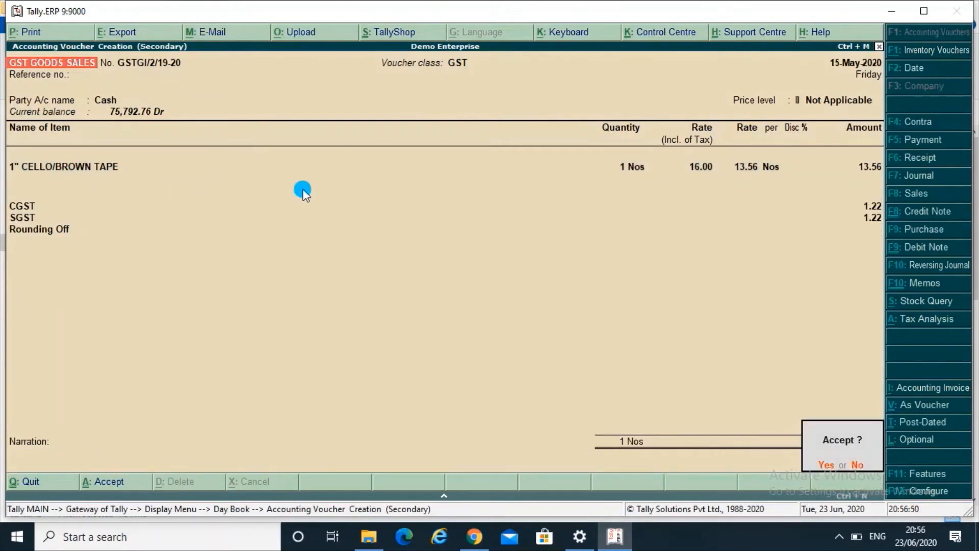
pyautogui.press('Return')
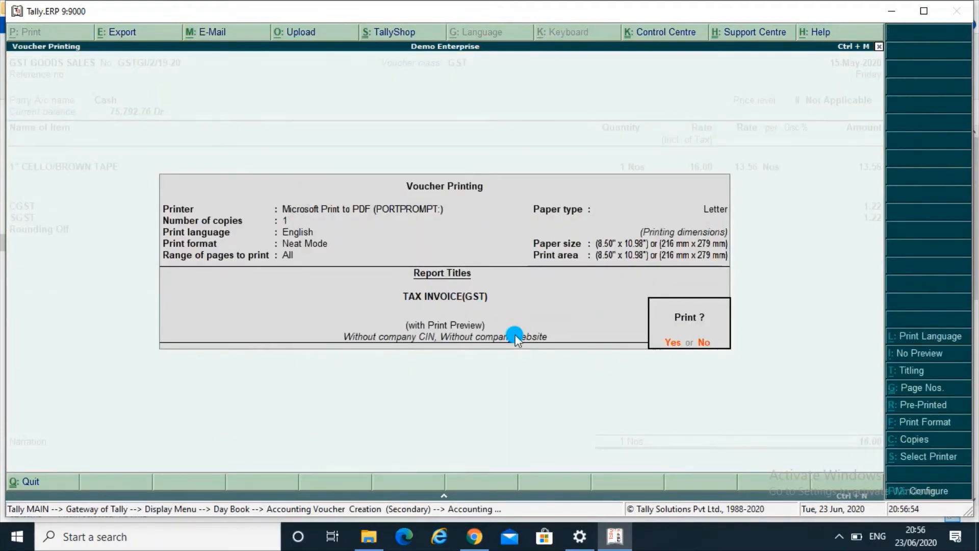
pyautogui.press('Escape')
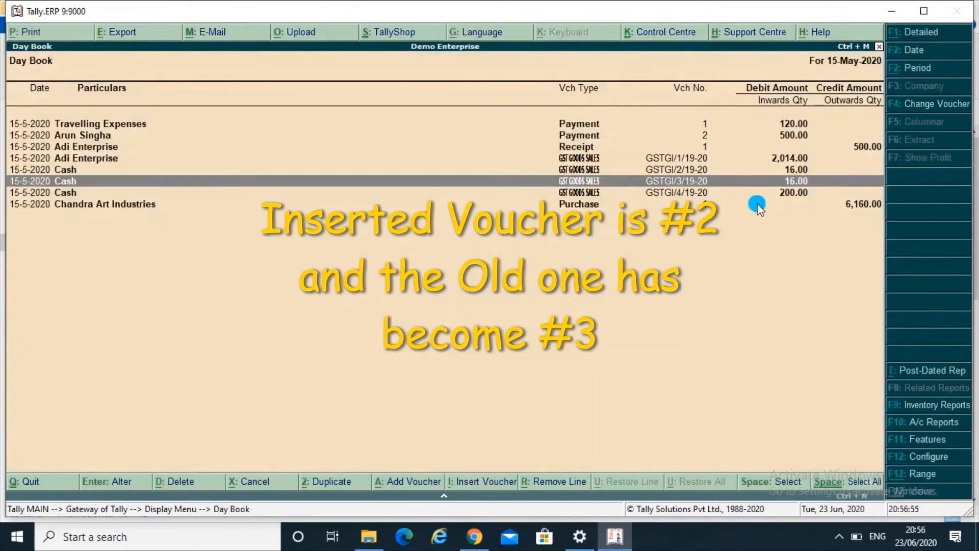
# Add a GST sales voucher after the second 16.00 Cash voucher, with Cash as the party and the default party details.
pyautogui.click(689, 171)
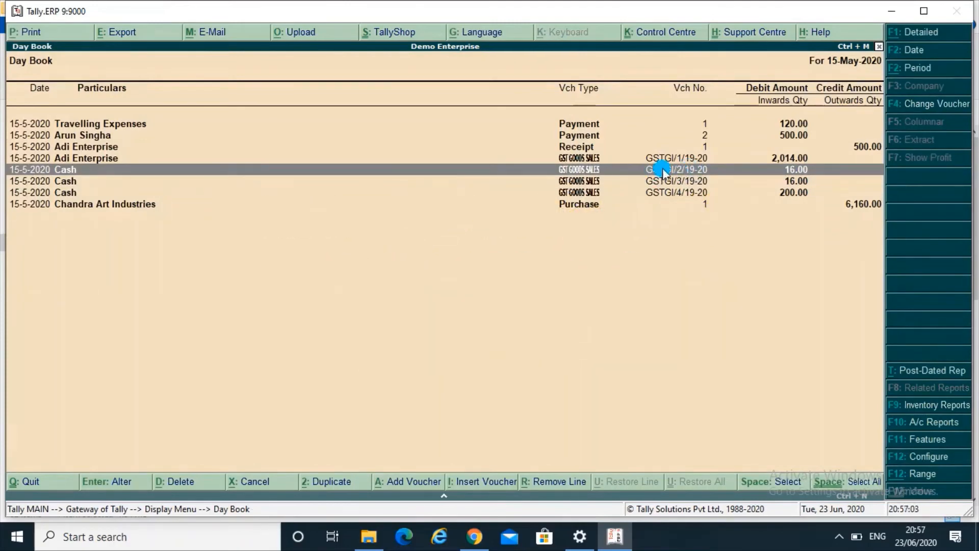
pyautogui.click(689, 183)
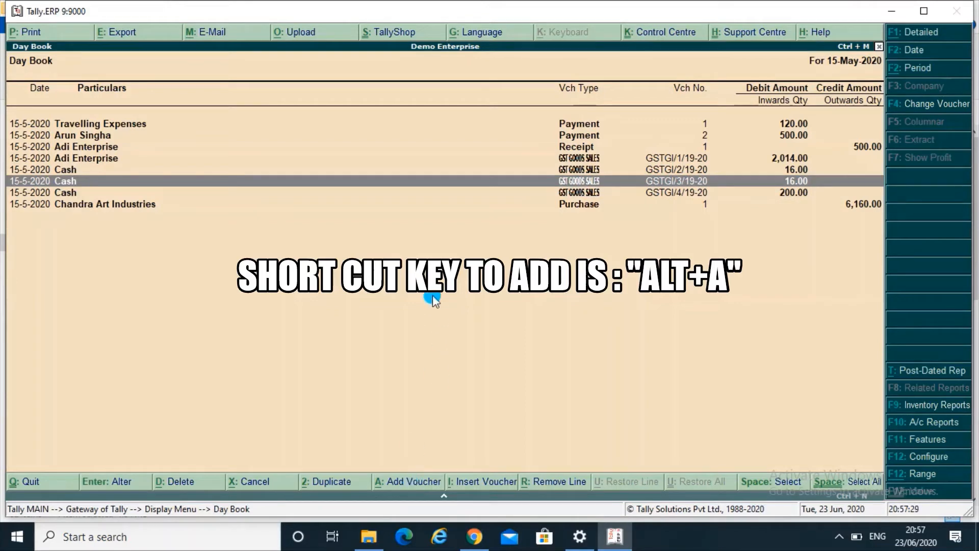
pyautogui.click(422, 482)
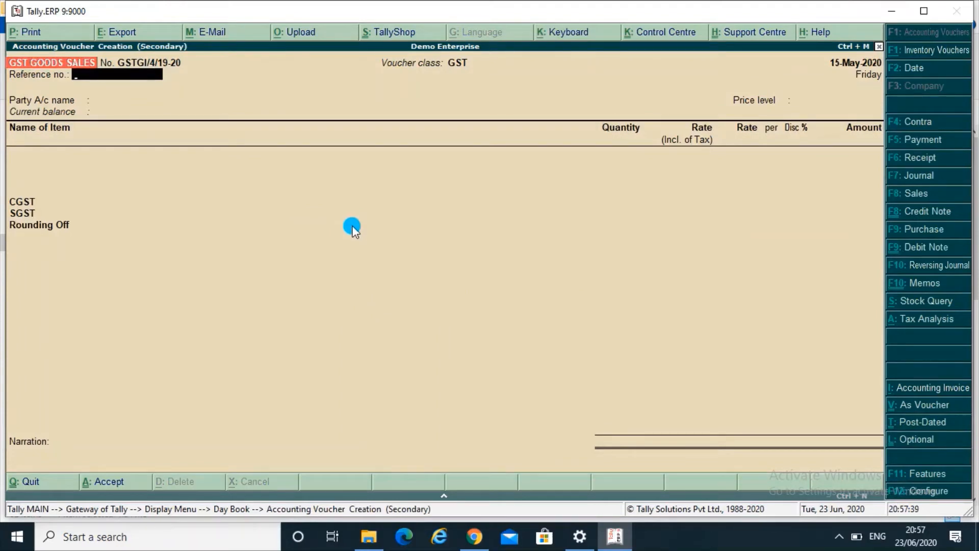
pyautogui.press('Return')
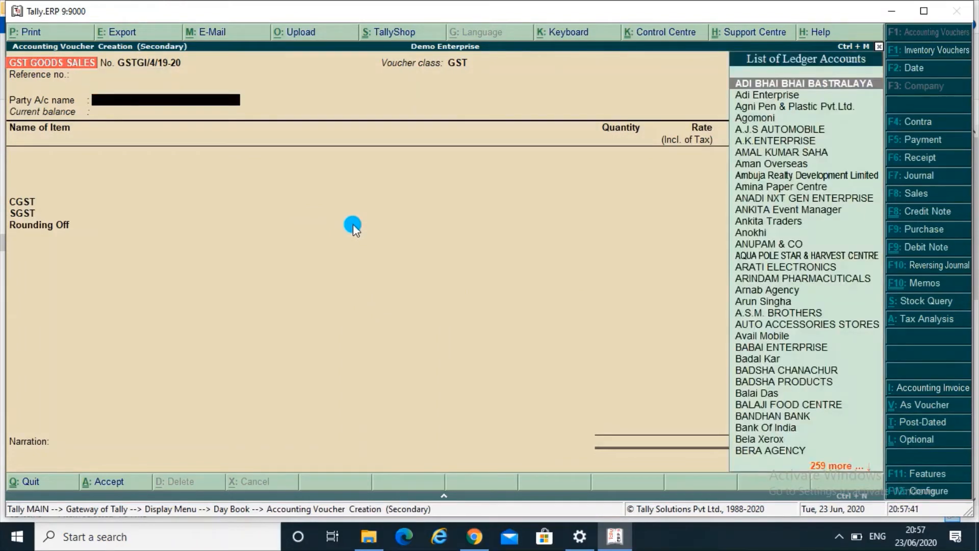
pyautogui.write('Cas')
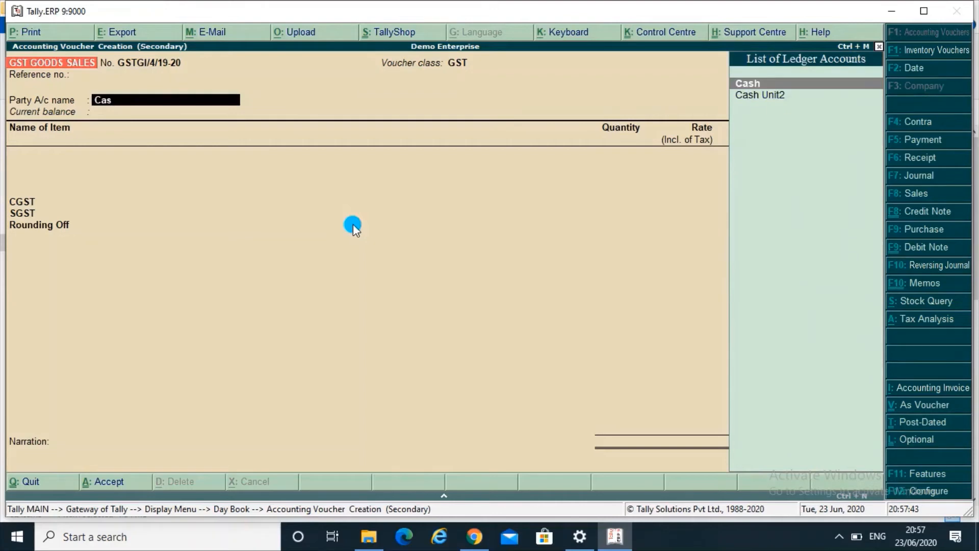
pyautogui.press('Return')
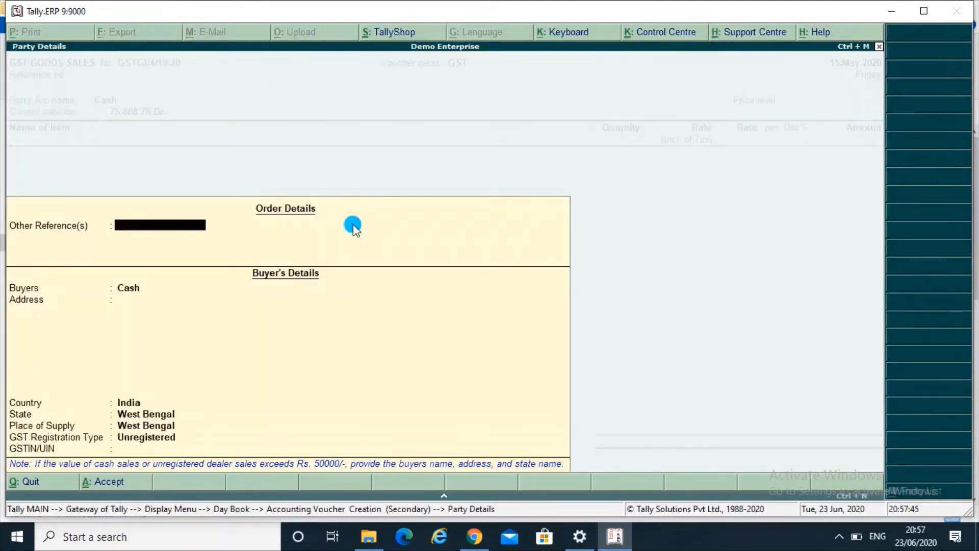
pyautogui.hotkey('ctrl', 'a')
pyautogui.press('Return')
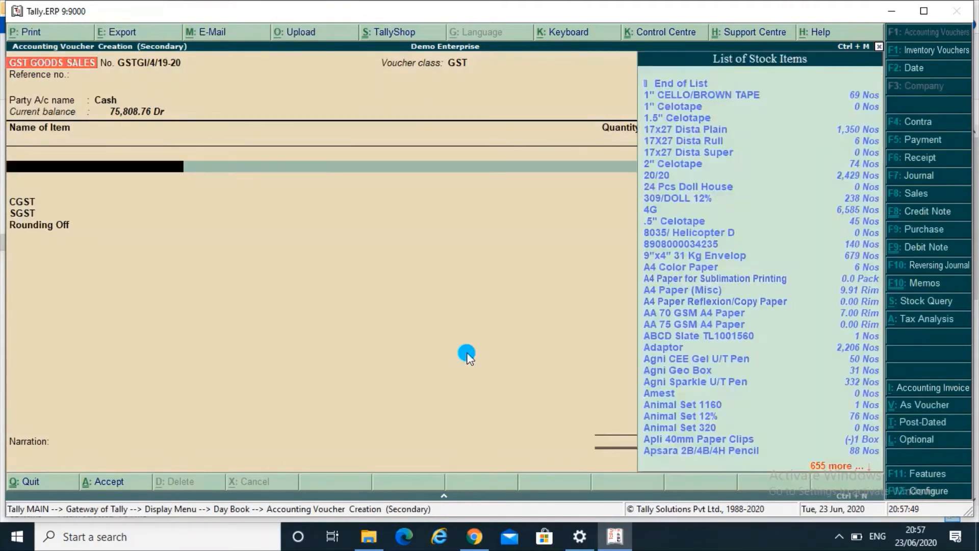
# Enter 20 Nos of 17x27 Dista Plain in the added voucher, keeping the default rate.
pyautogui.press('Down')
pyautogui.press('Down')
pyautogui.press('Down')
pyautogui.press('Return')
pyautogui.press('Return')
pyautogui.write('20')
pyautogui.press('Return')
pyautogui.press('Return')
pyautogui.press('Return')
pyautogui.press('Return')
pyautogui.press('Return')
pyautogui.press('Return')
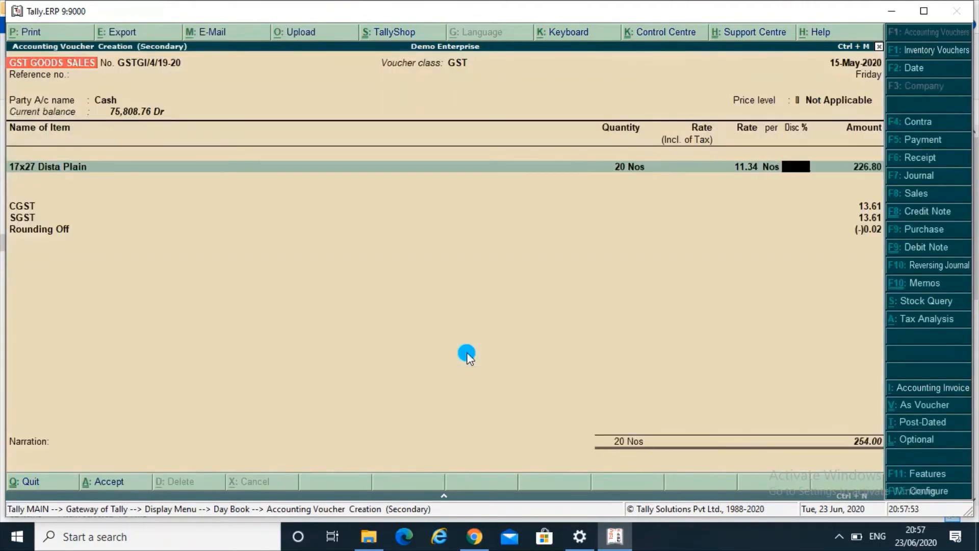
# Save the added 17x27 Dista Plain voucher and skip printing it.
pyautogui.press('Return')
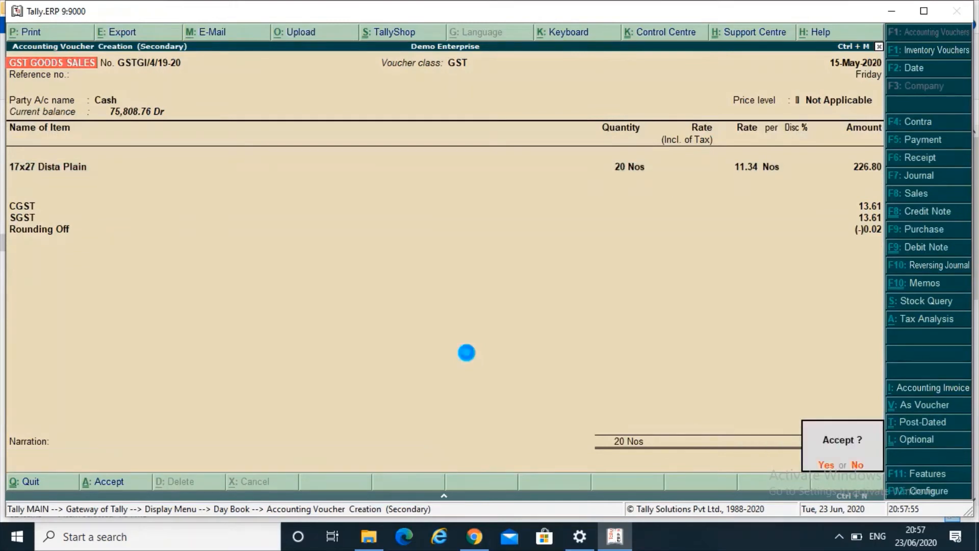
pyautogui.press('Return')
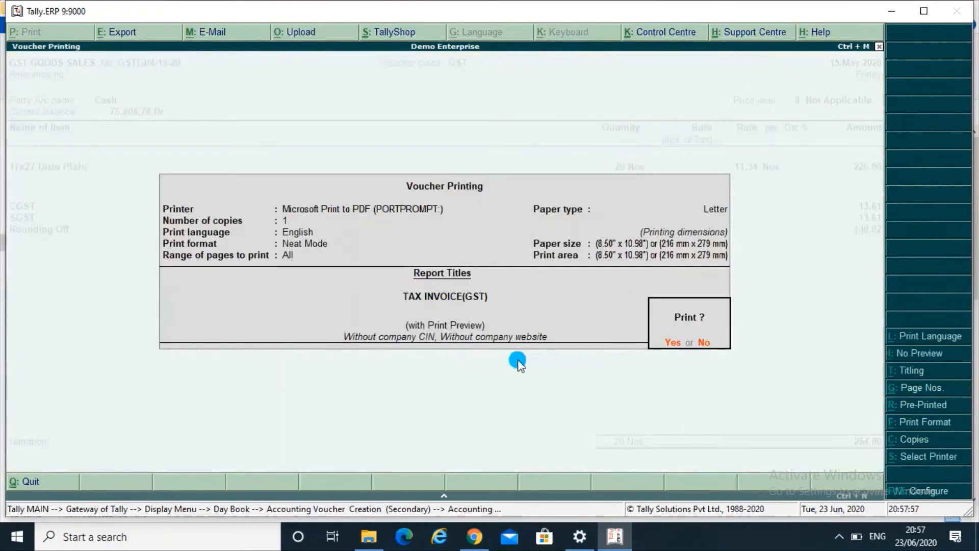
pyautogui.press('Escape')
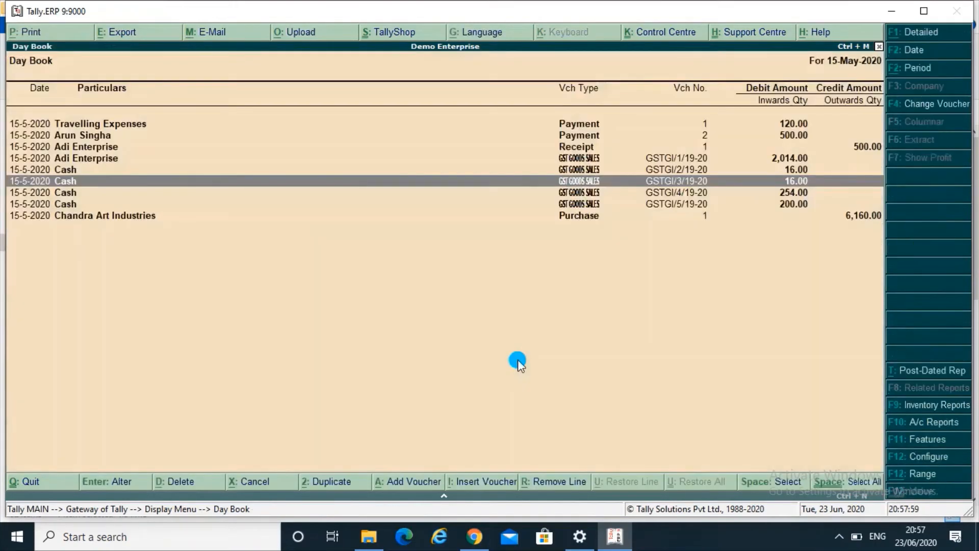
# Select the 254.00 Cash voucher and the first 16.00 Cash voucher in the Day Book and cancel both together.
pyautogui.click(688, 193)
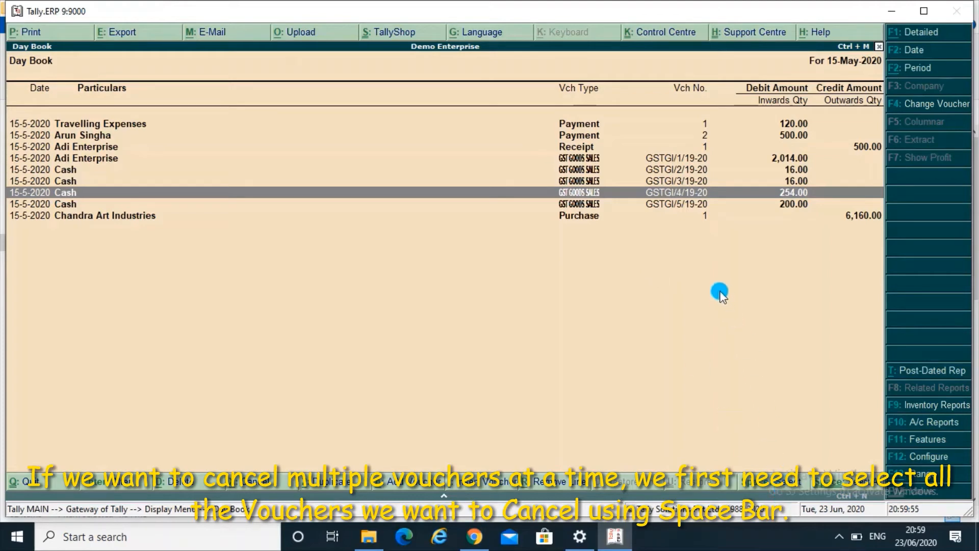
pyautogui.press('space')
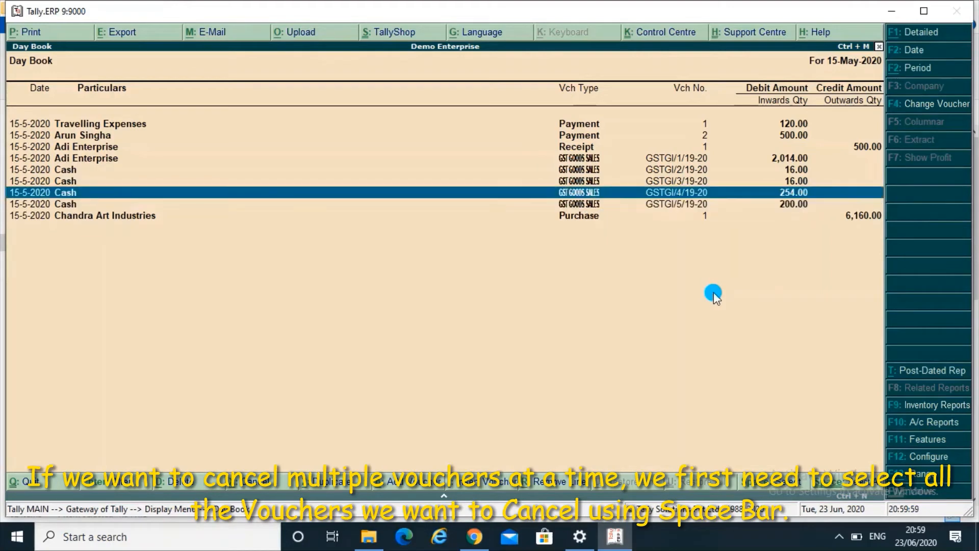
pyautogui.press('Up')
pyautogui.press('Up')
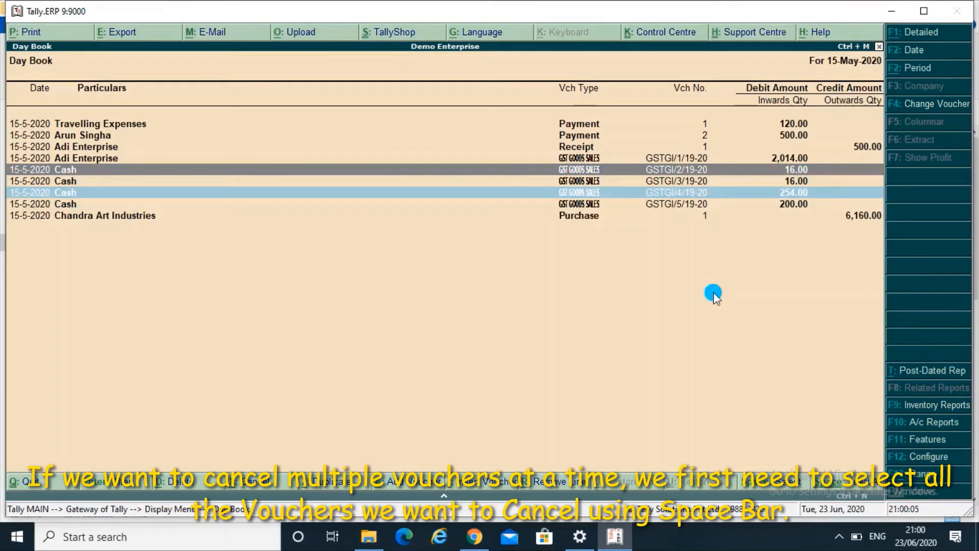
pyautogui.press('space')
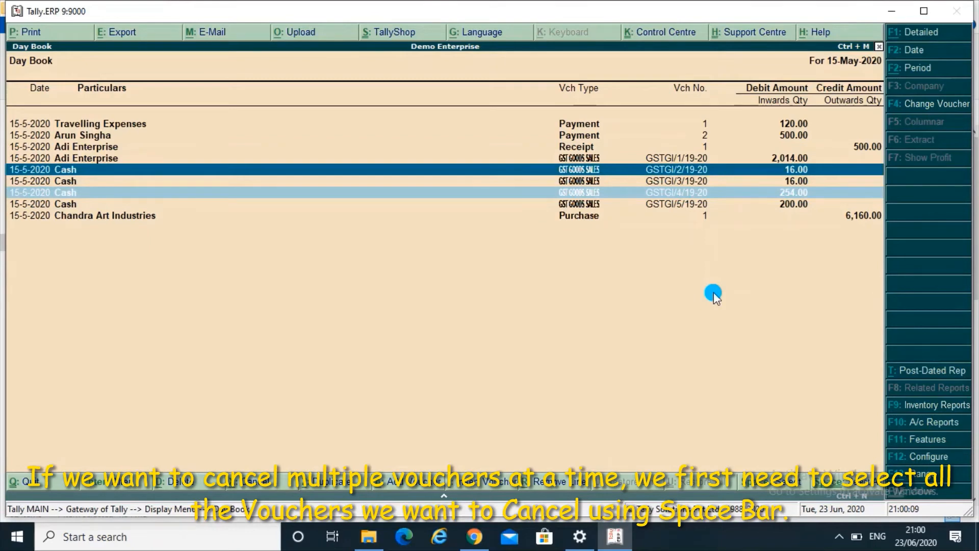
pyautogui.press('Down')
pyautogui.press('Down')
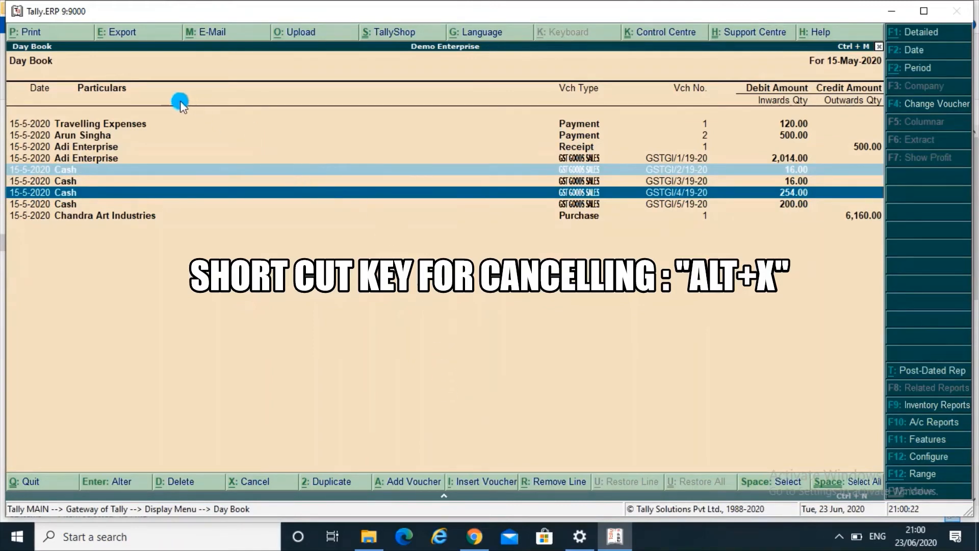
pyautogui.click(255, 482)
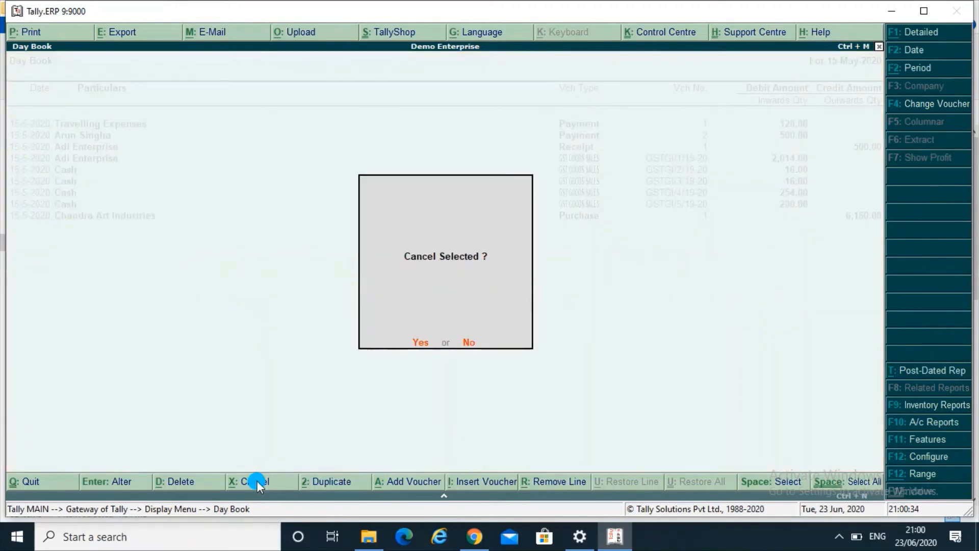
pyautogui.press('Return')
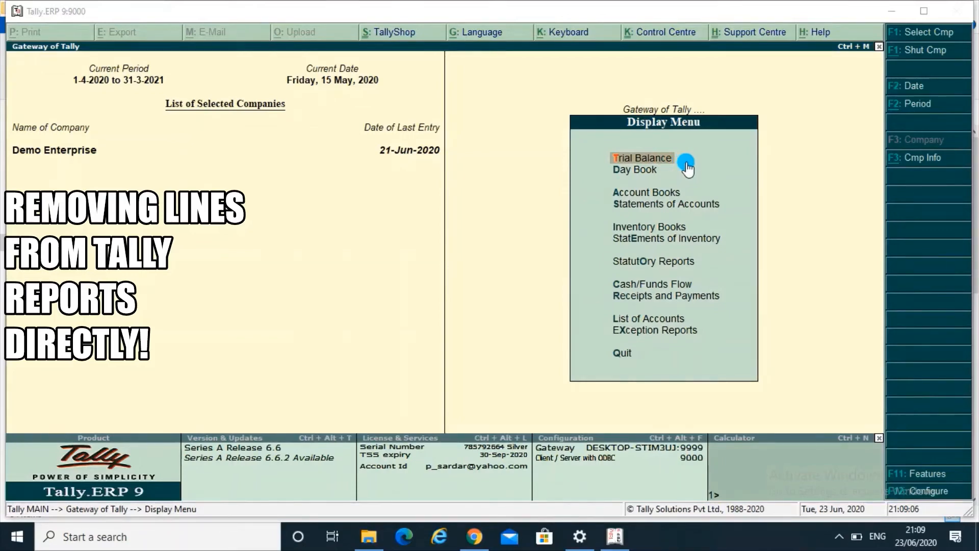
# Remove the Capital Account and Loans (Liability) lines from the Trial Balance, leaving the report and reopening it to check its lines.
pyautogui.click(662, 163)
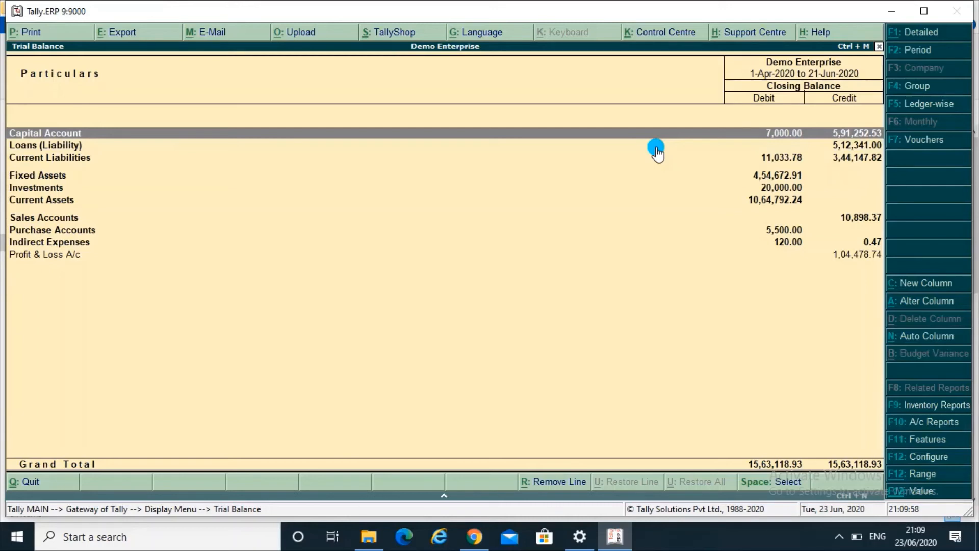
pyautogui.press('space')
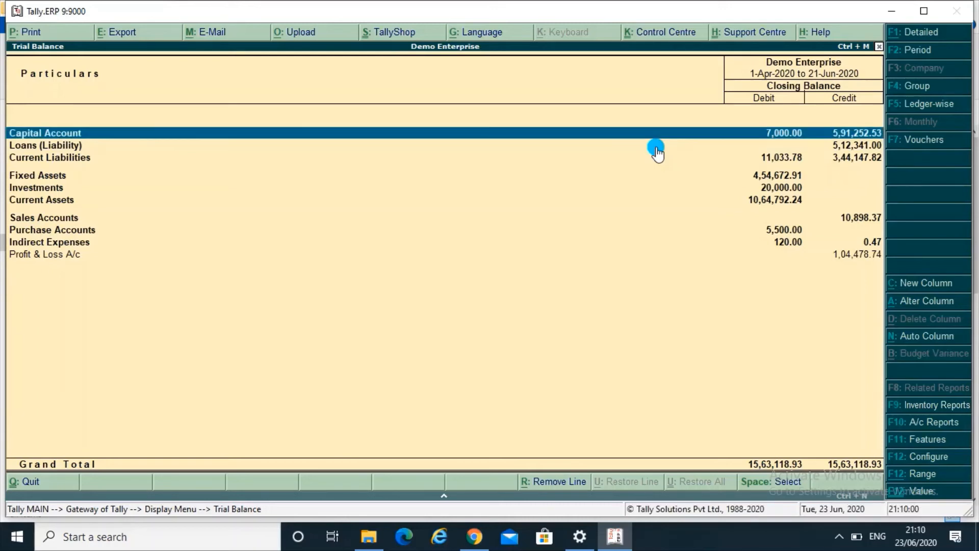
pyautogui.press('Down')
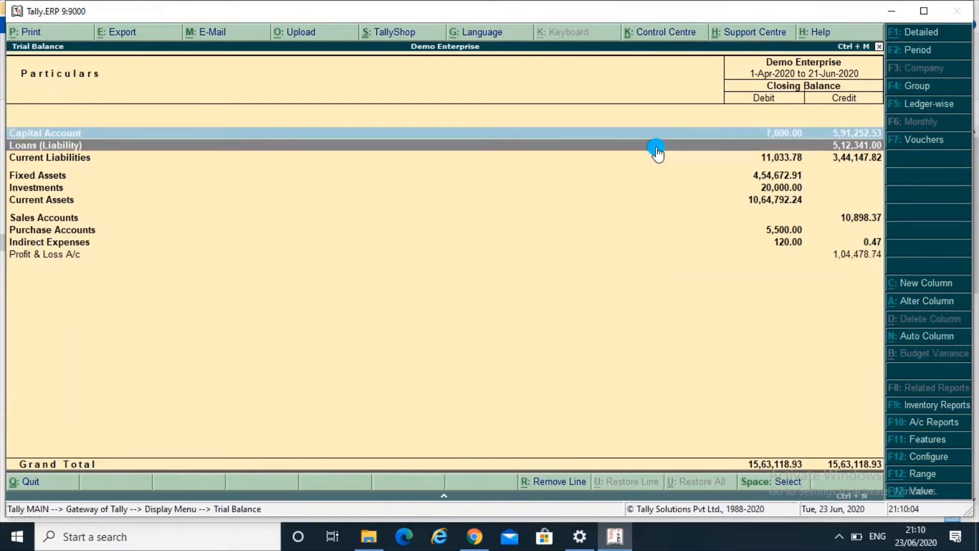
pyautogui.click(657, 151)
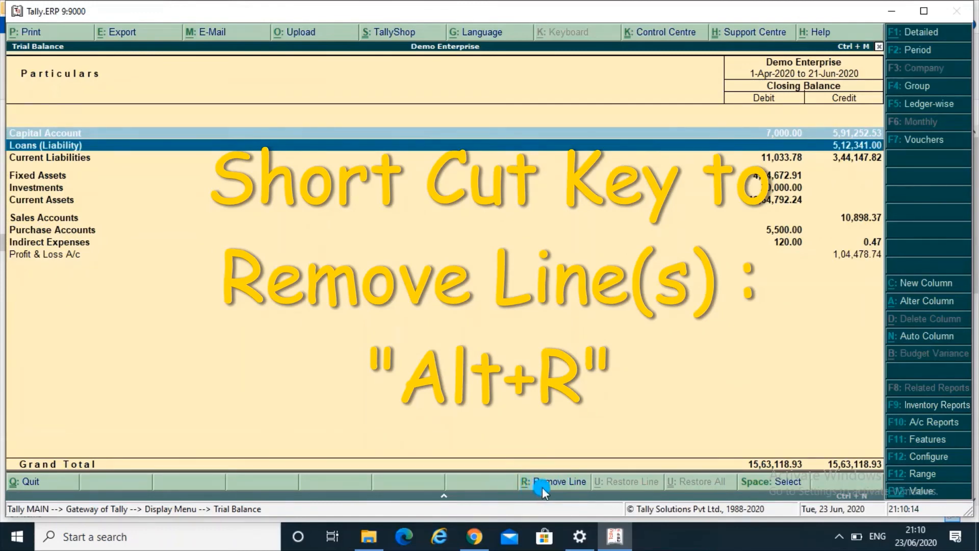
pyautogui.click(568, 482)
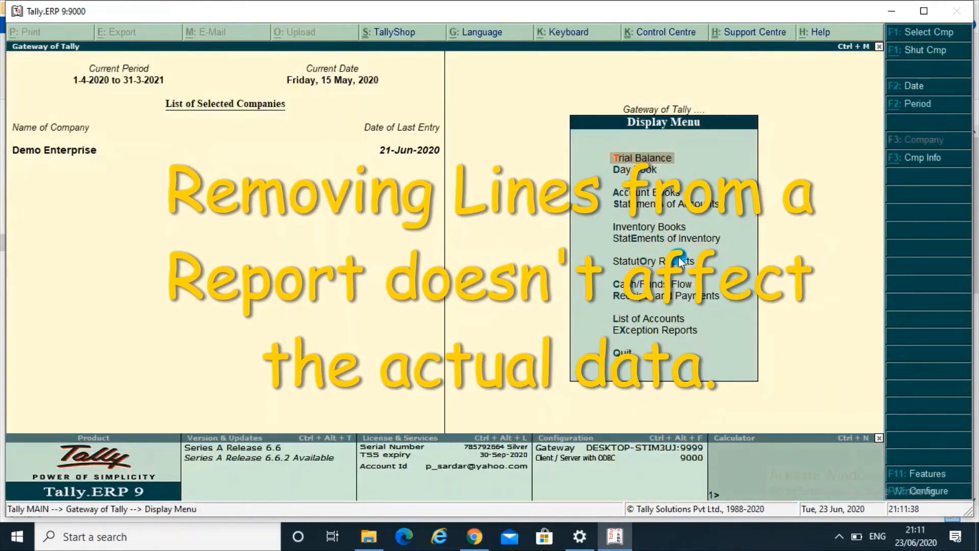
pyautogui.press('Return')
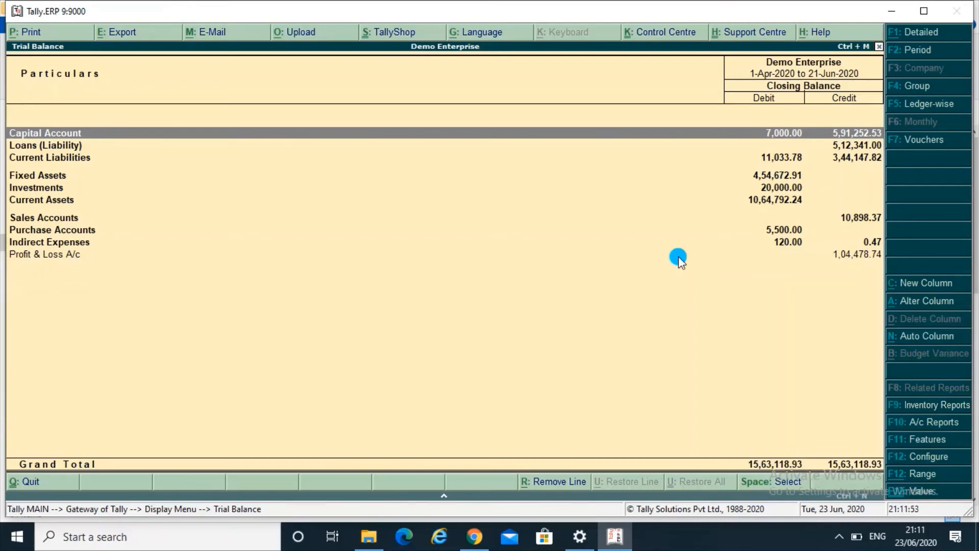
# Open the Day Book and remove the lines of both cancelled GST sales vouchers from the report together.
pyautogui.press('Escape')
pyautogui.press('Down')
pyautogui.press('Return')
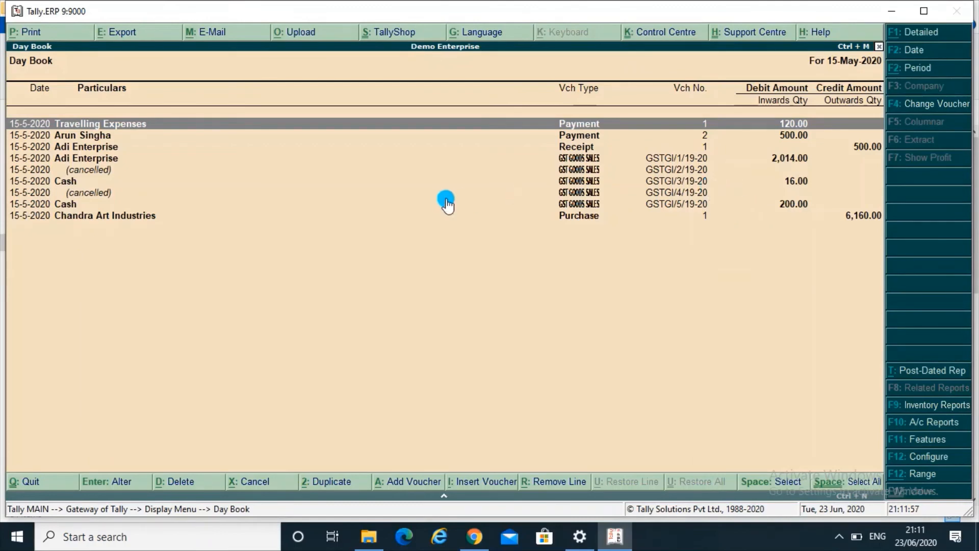
pyautogui.click(87, 171)
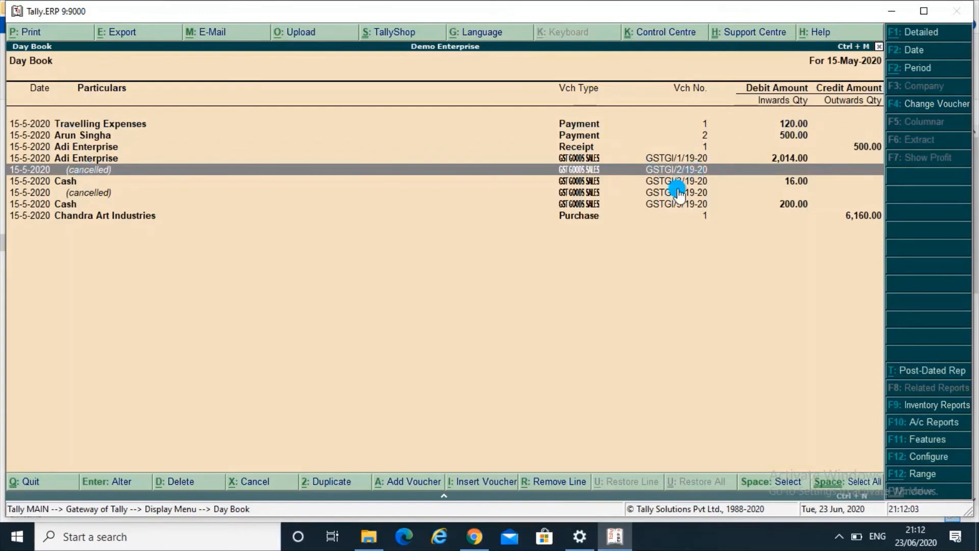
pyautogui.press('space')
pyautogui.press('Down')
pyautogui.press('Down')
pyautogui.press('space')
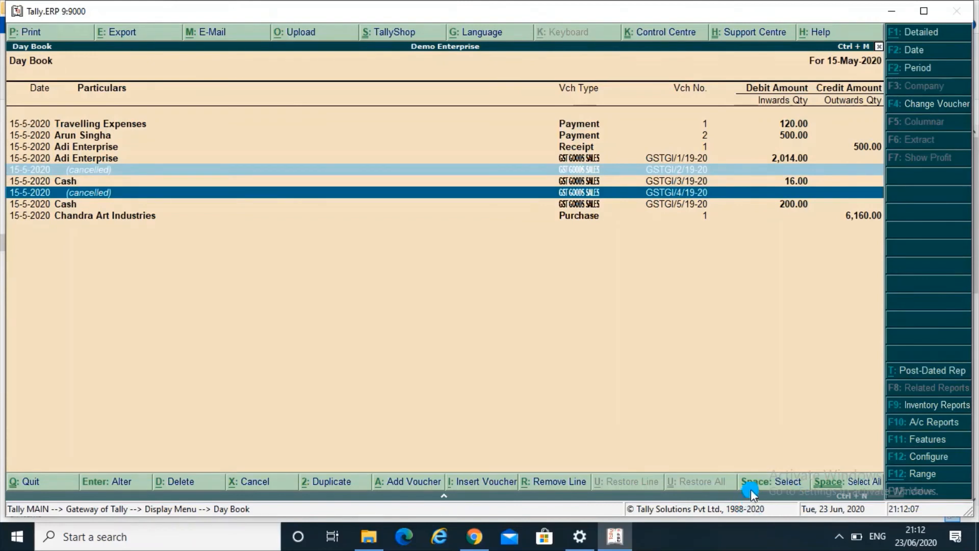
pyautogui.click(572, 479)
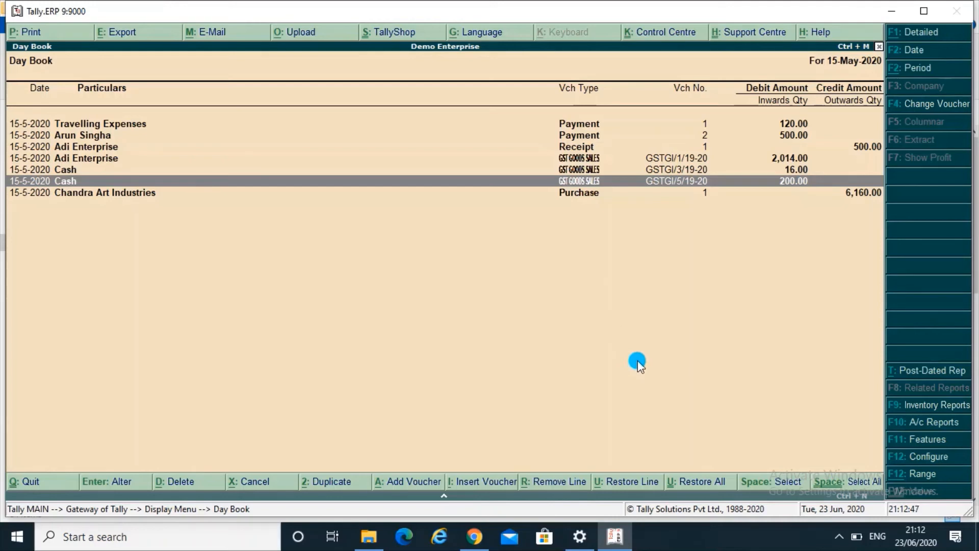
# Reopen the Day Book and delete both cancelled vouchers and the 200.00 Cash voucher together.
pyautogui.press('Escape')
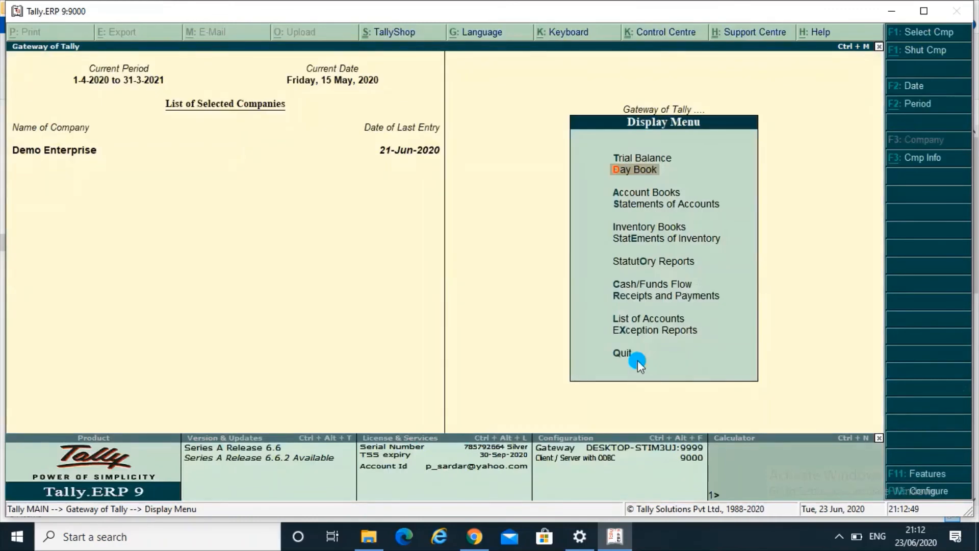
pyautogui.press('Return')
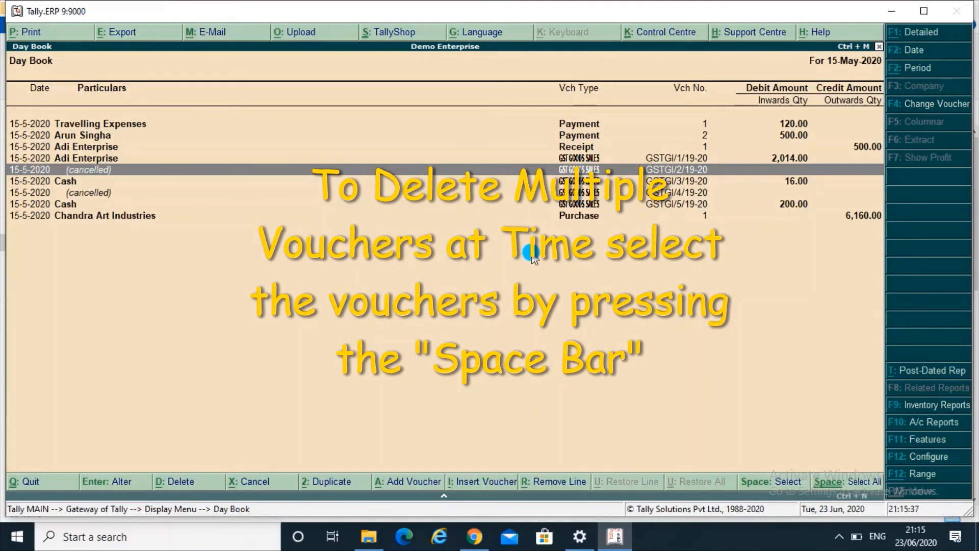
pyautogui.press('space')
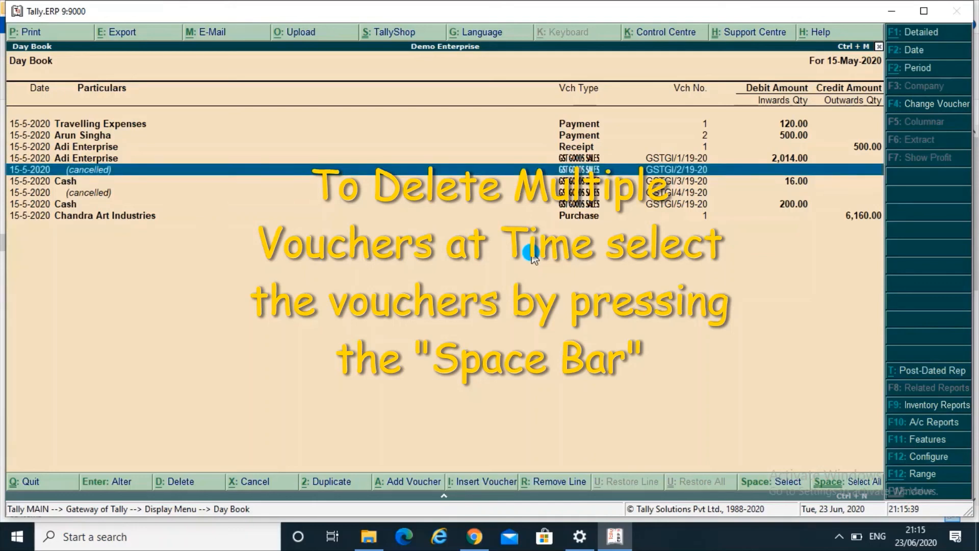
pyautogui.press('Down')
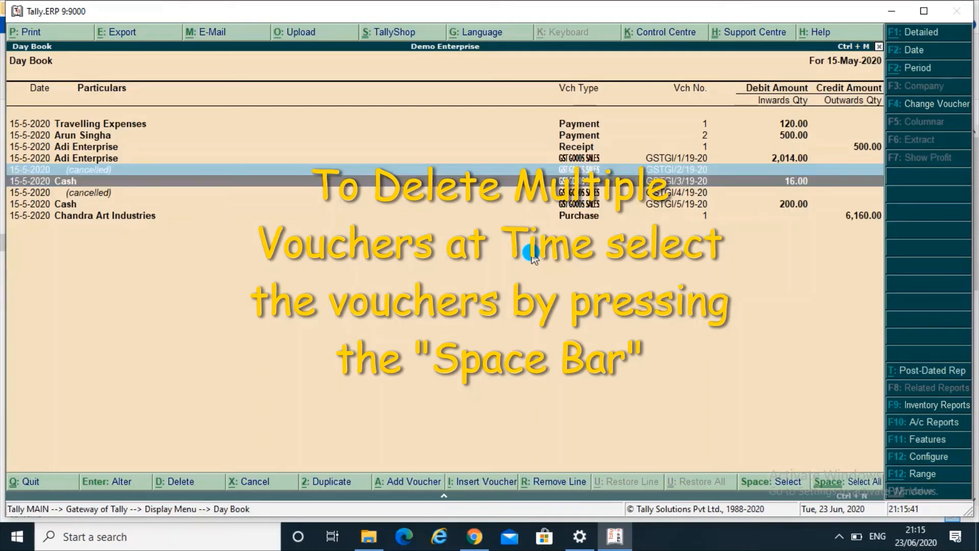
pyautogui.press('Down')
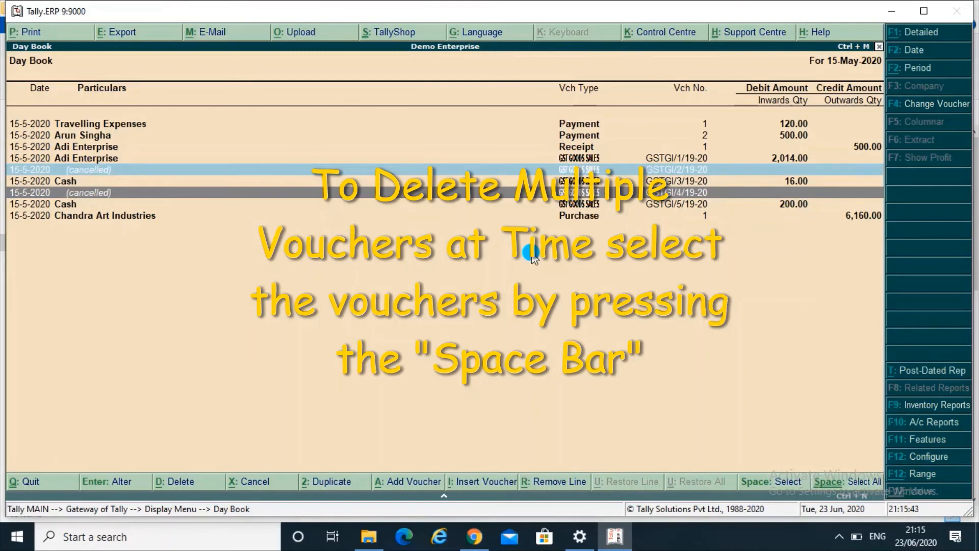
pyautogui.press('space')
pyautogui.press('Down')
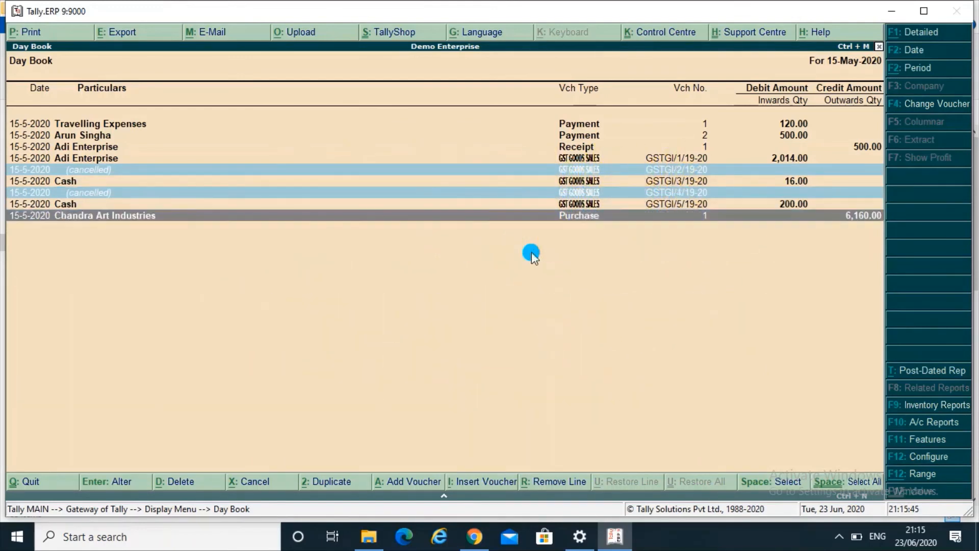
pyautogui.press('Up')
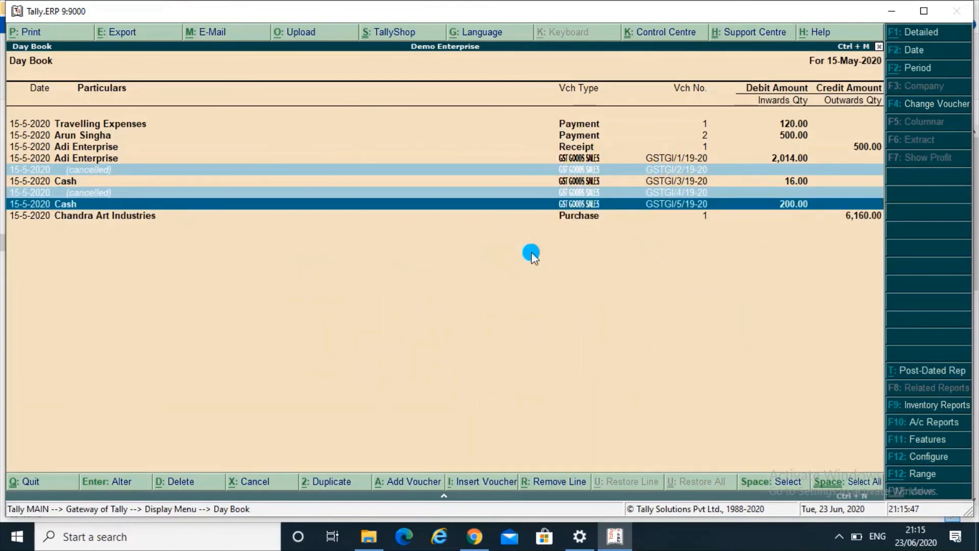
pyautogui.click(174, 484)
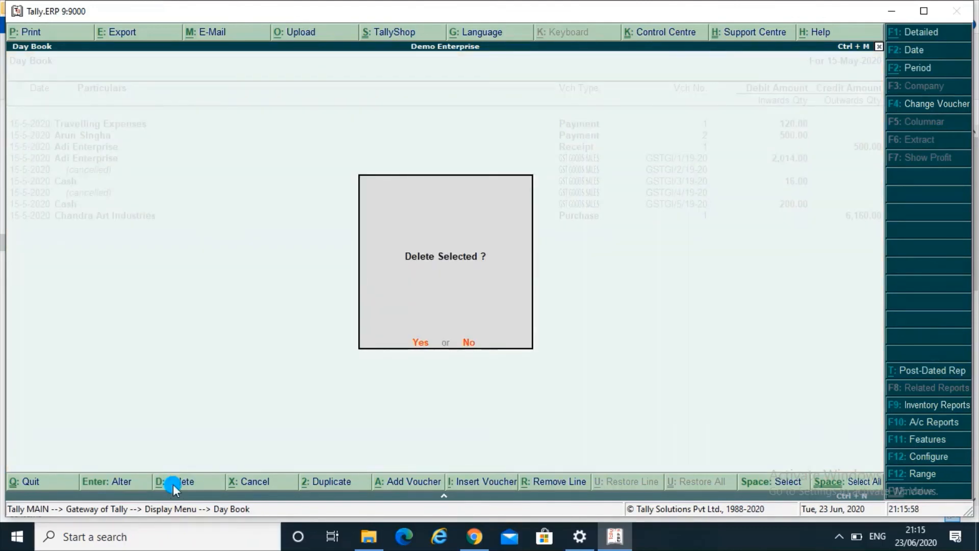
pyautogui.press('y')
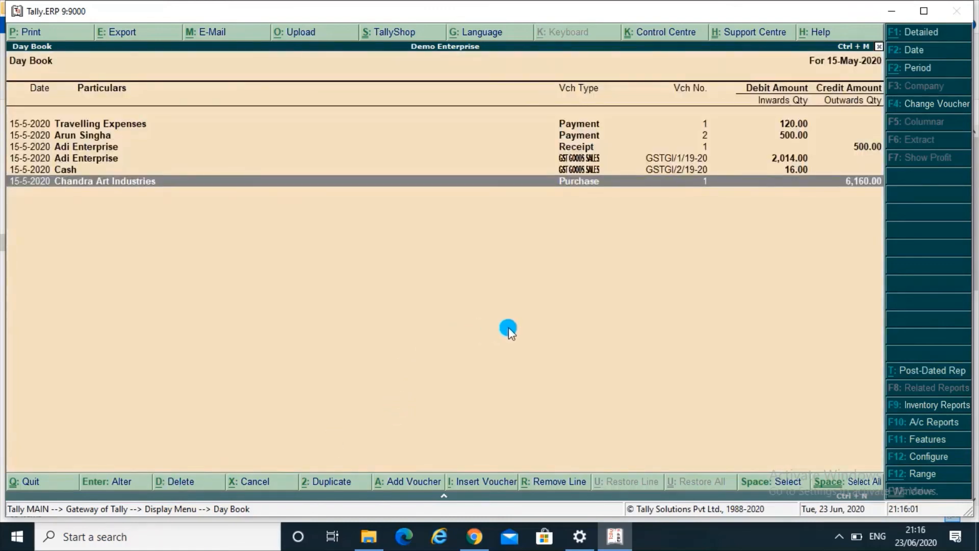